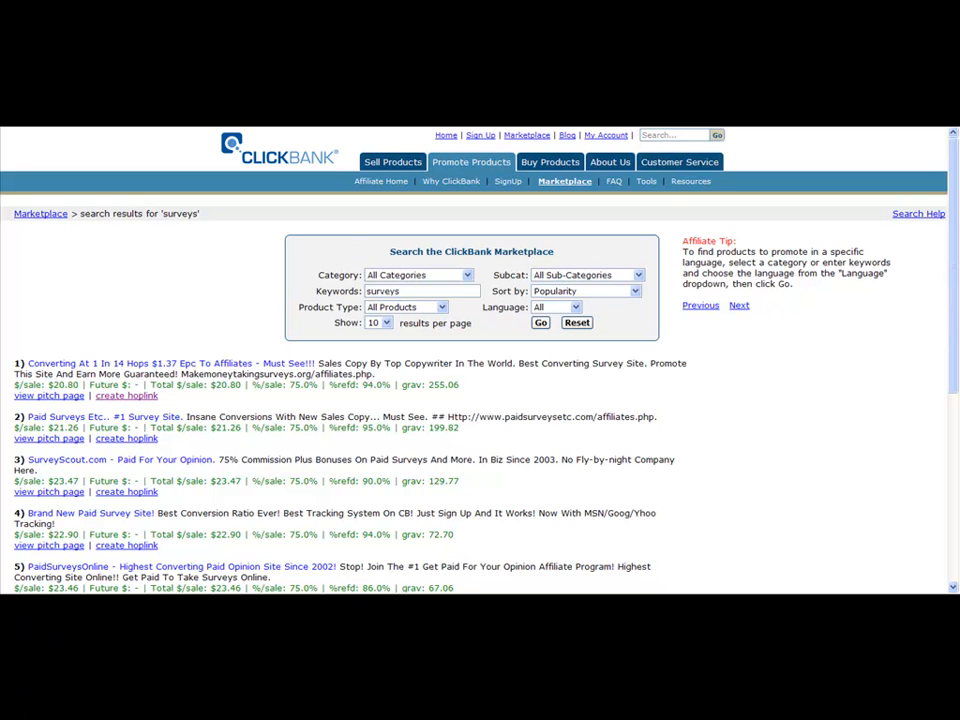
Clear the surveys keyword and search the marketplace for products in the Health & Fitness category
{"action": "left_click_drag", "start_coordinate": [405, 291], "coordinate": [366, 291]}
{"action": "key", "text": "BackSpace"}
{"action": "left_click", "coordinate": [558, 280]}
{"action": "left_click", "coordinate": [558, 286]}
{"action": "left_click", "coordinate": [440, 276]}
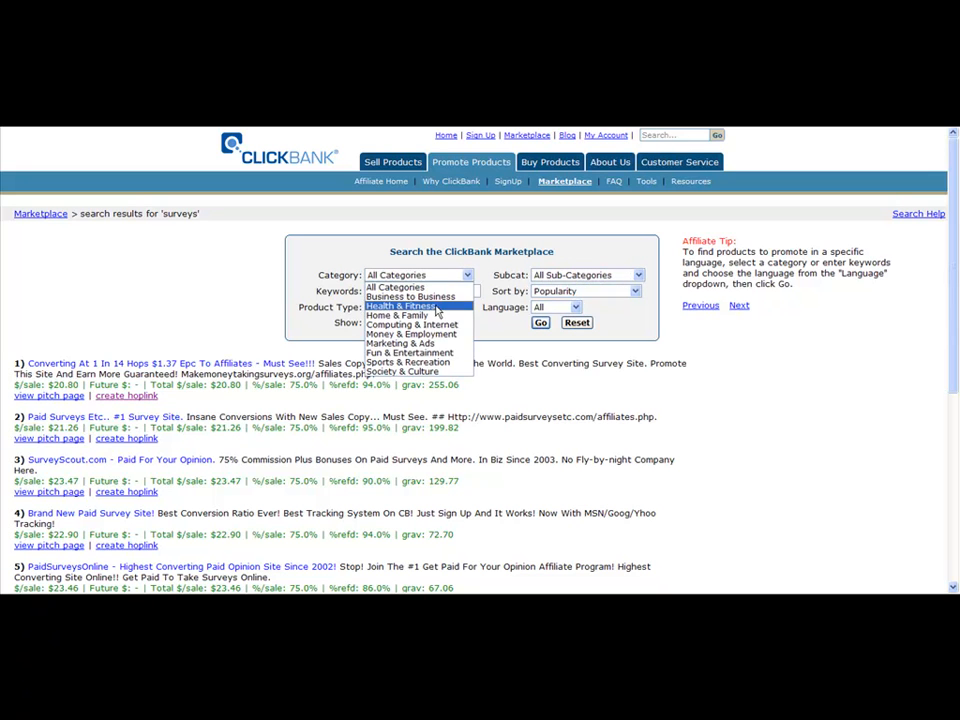
{"action": "left_click", "coordinate": [437, 310]}
{"action": "left_click", "coordinate": [541, 322]}
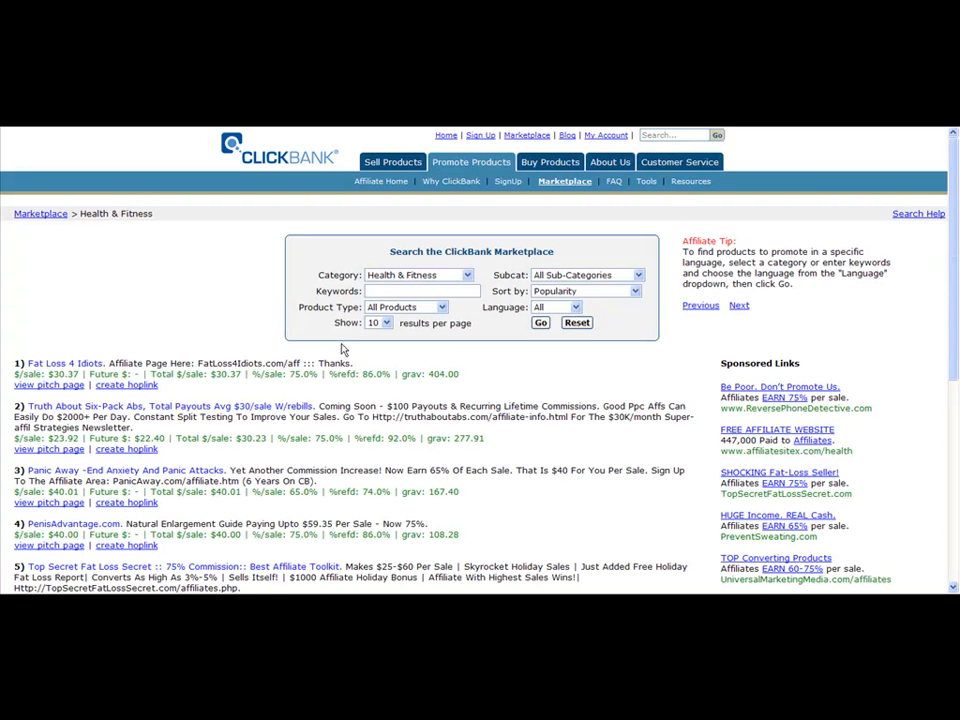
Search the marketplace by the Home & Family category and look through the first page of products
{"action": "left_click", "coordinate": [467, 274]}
{"action": "left_click", "coordinate": [418, 315]}
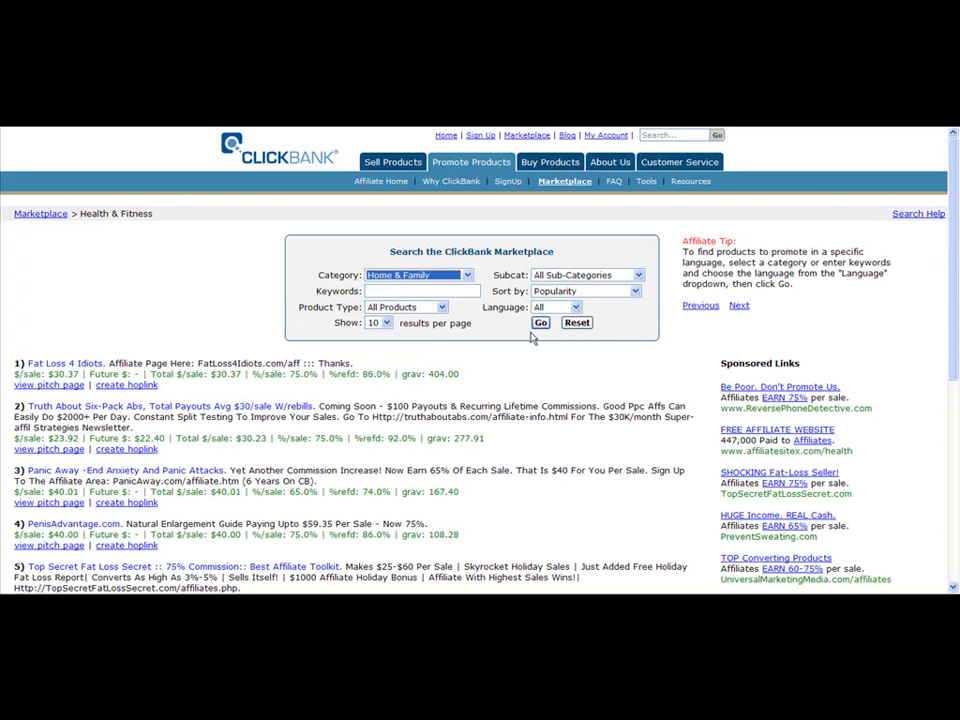
{"action": "left_click", "coordinate": [540, 322]}
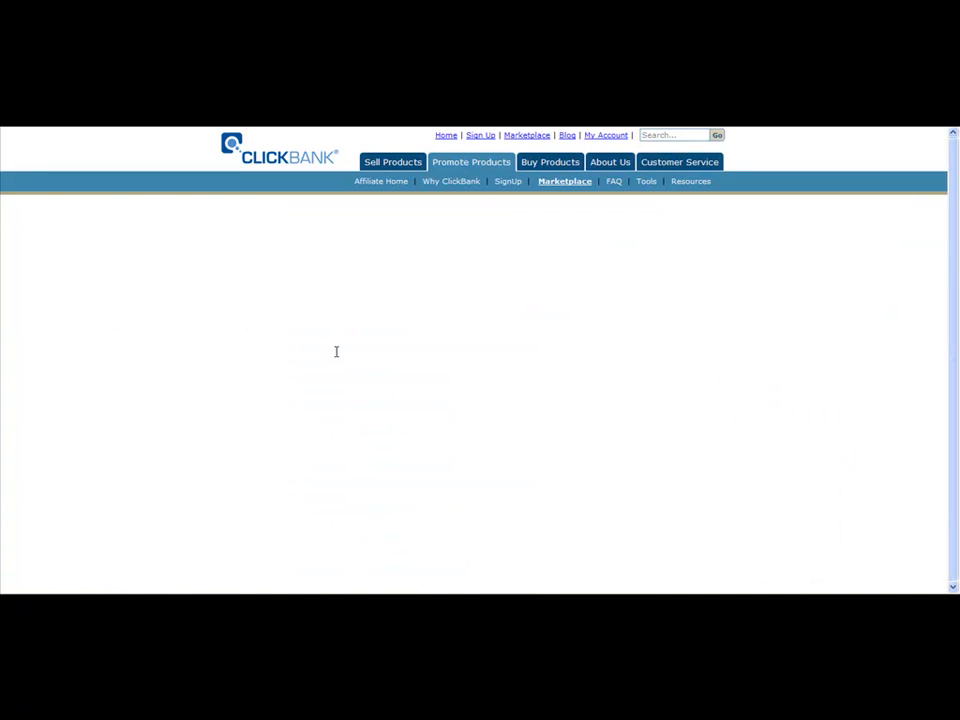
{"action": "scroll", "coordinate": [320, 398], "scroll_direction": "down", "scroll_amount": 5}
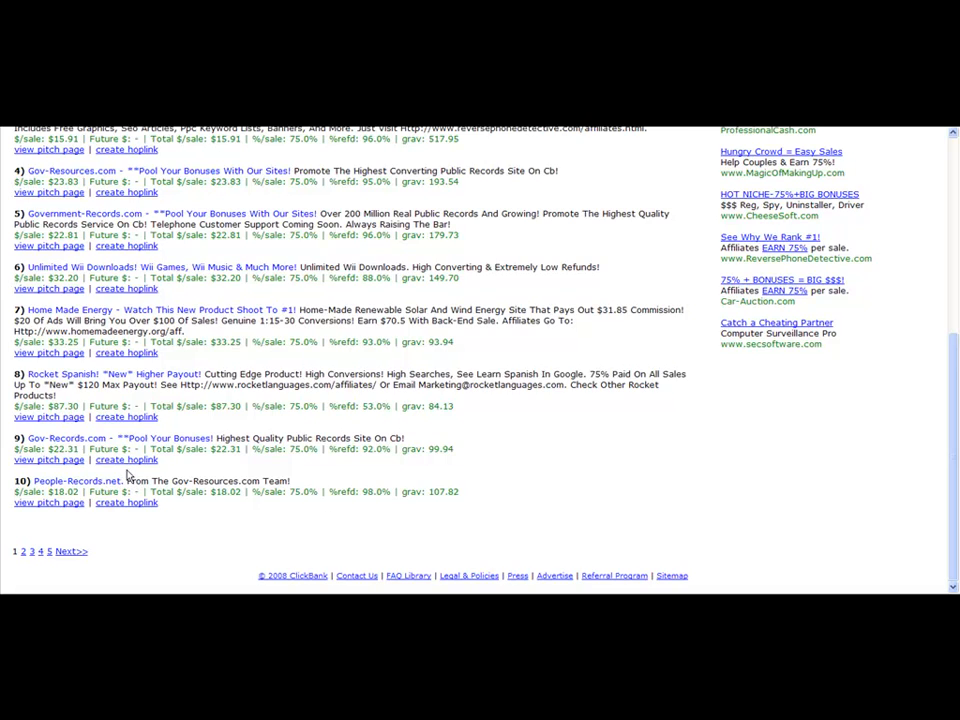
{"action": "scroll", "coordinate": [150, 465], "scroll_direction": "up", "scroll_amount": 5}
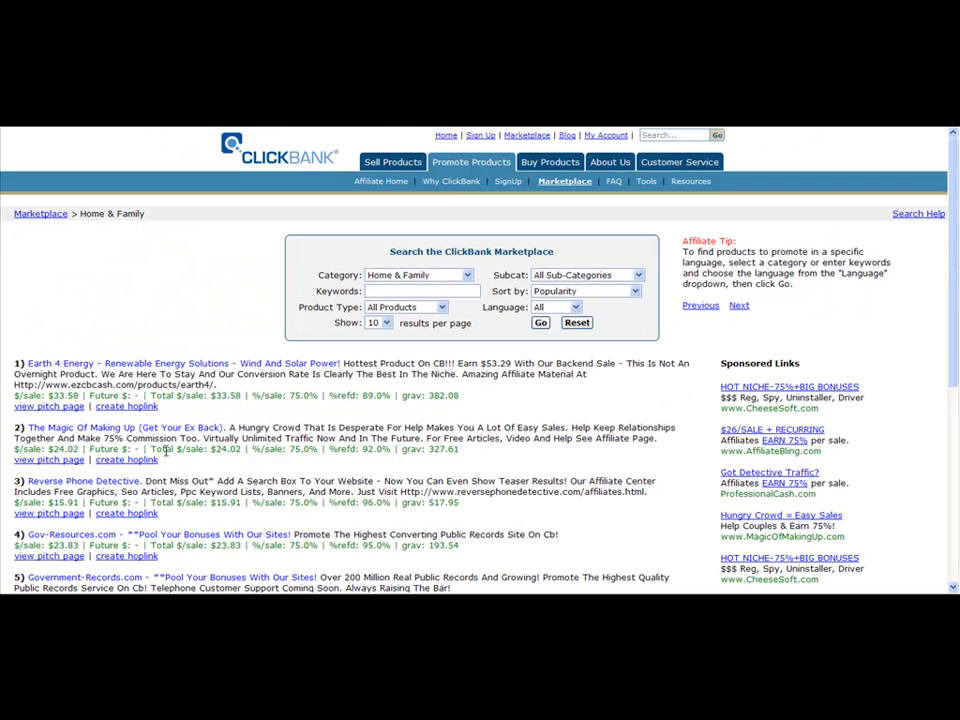
Create a hoplink for the Earth 4 Energy product with the prefilled ClickBank nickname and close its window
{"action": "left_click", "coordinate": [126, 408]}
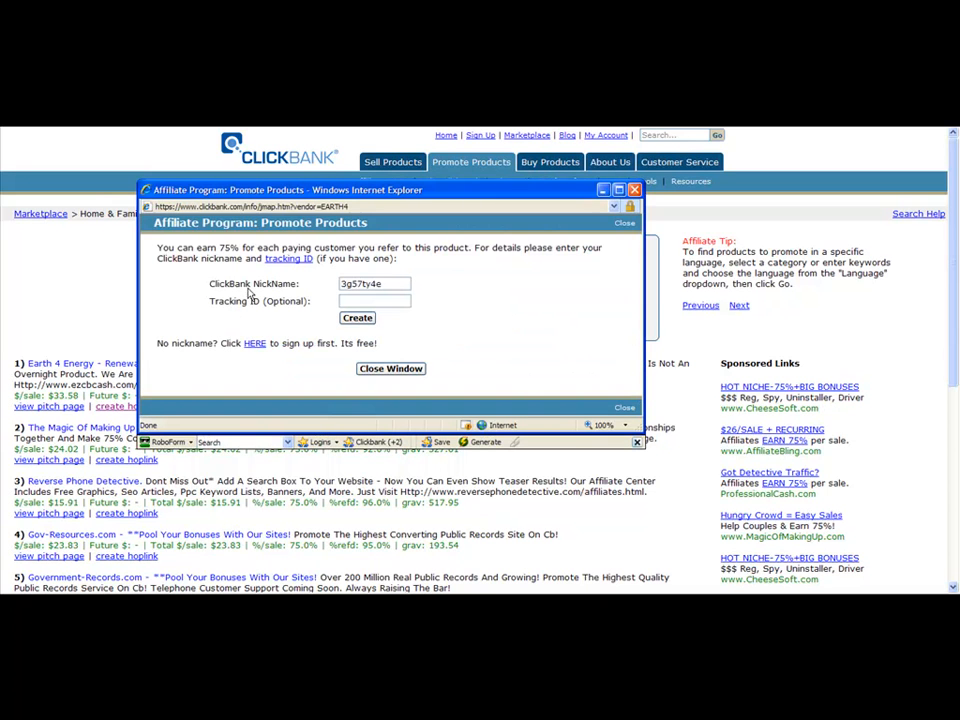
{"action": "left_click_drag", "start_coordinate": [407, 283], "coordinate": [332, 283]}
{"action": "left_click", "coordinate": [404, 283]}
{"action": "left_click", "coordinate": [358, 317]}
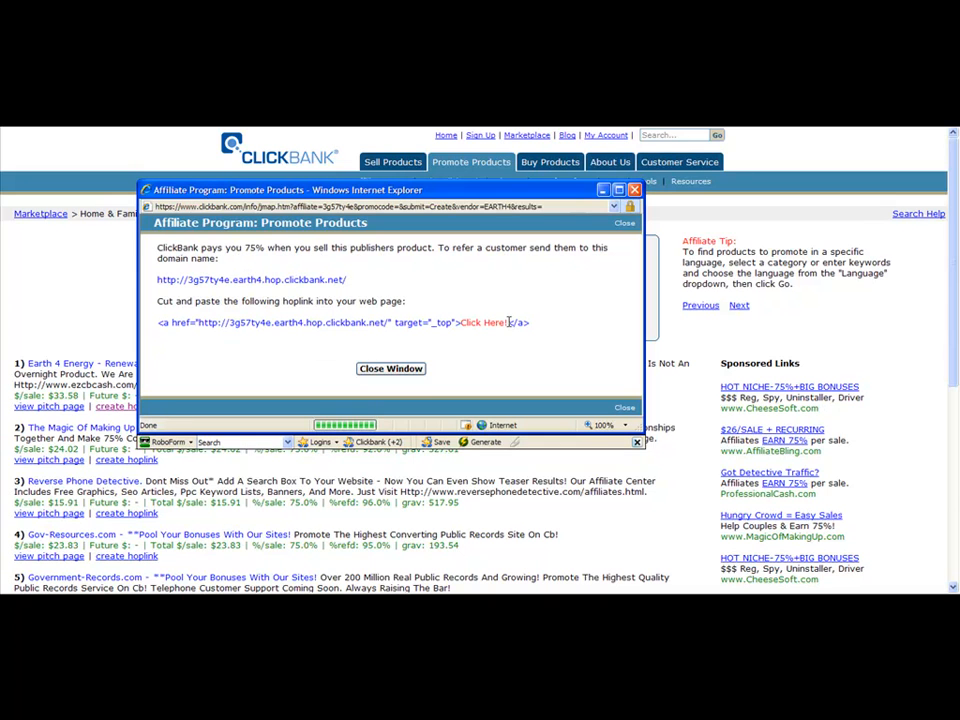
{"action": "left_click_drag", "start_coordinate": [352, 280], "coordinate": [162, 288]}
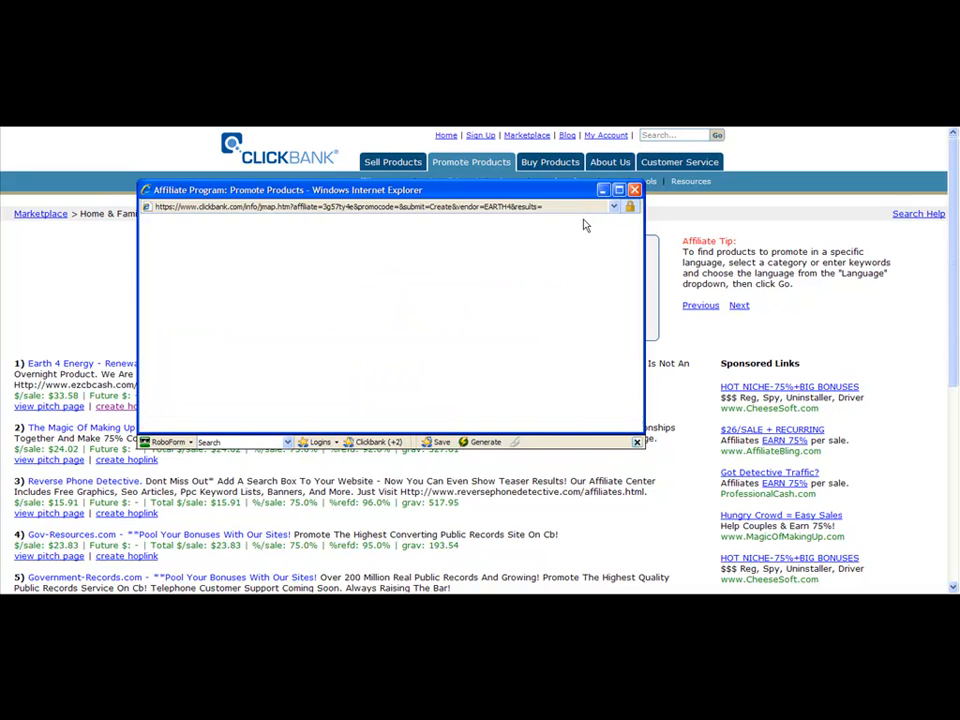
Search for the keyword surveys in Home & Family, and repeat the search across All Categories
{"action": "left_click", "coordinate": [418, 289]}
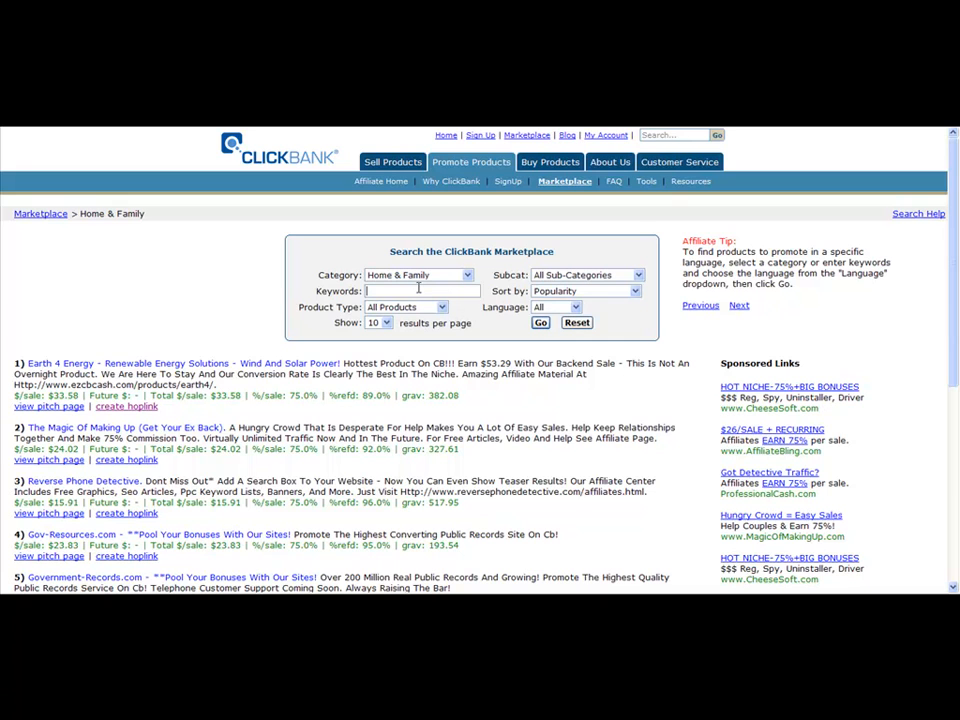
{"action": "type", "text": "surveys"}
{"action": "key", "text": "Return"}
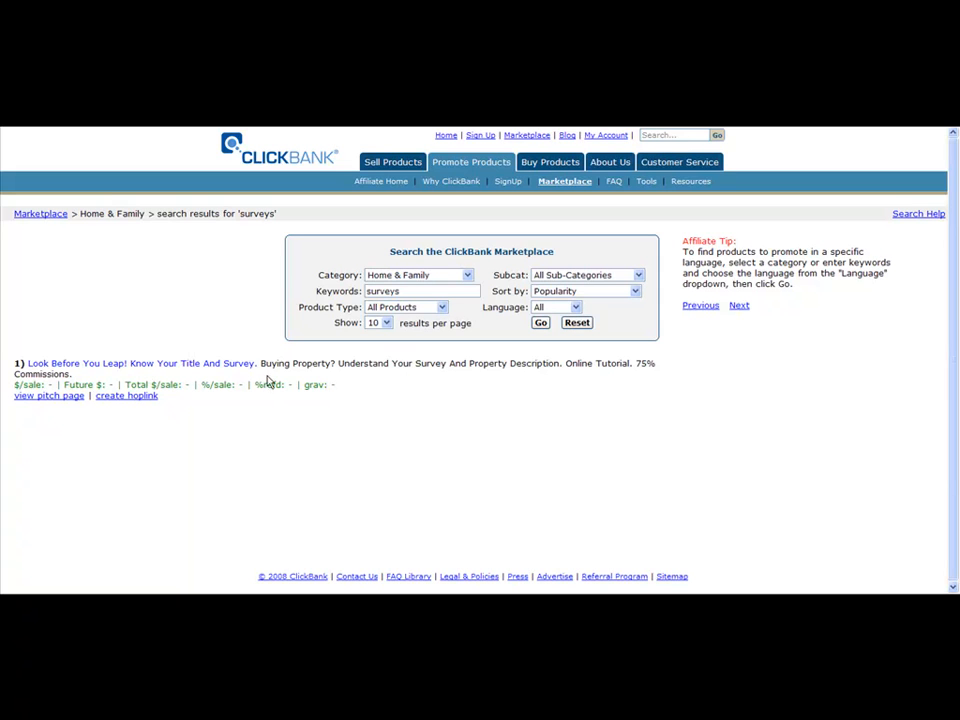
{"action": "left_click", "coordinate": [431, 283]}
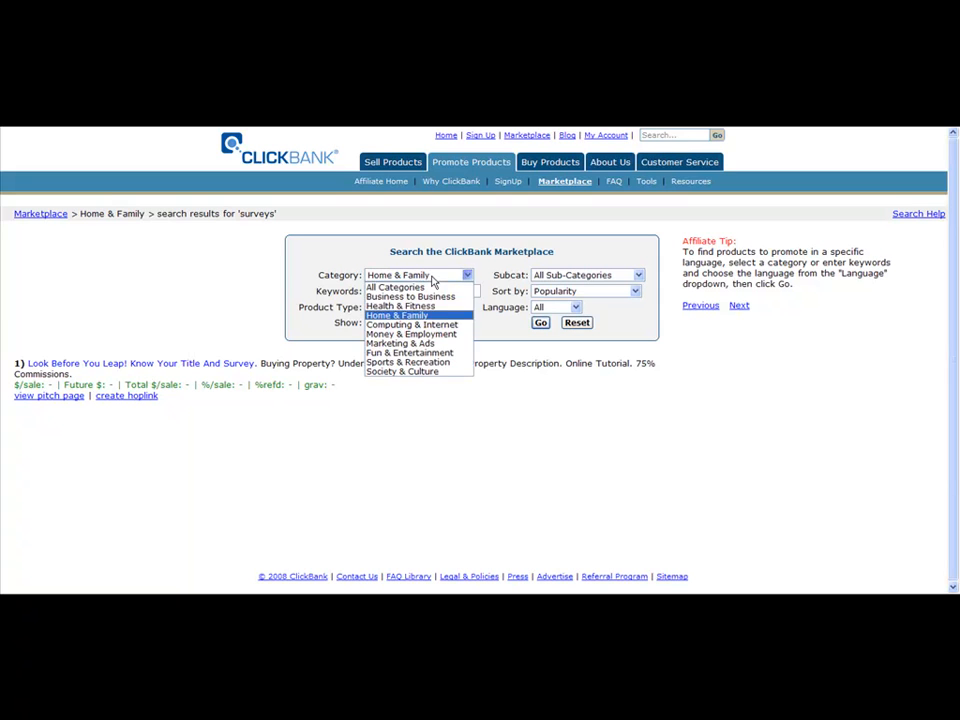
{"action": "left_click", "coordinate": [435, 285]}
{"action": "left_click", "coordinate": [544, 324]}
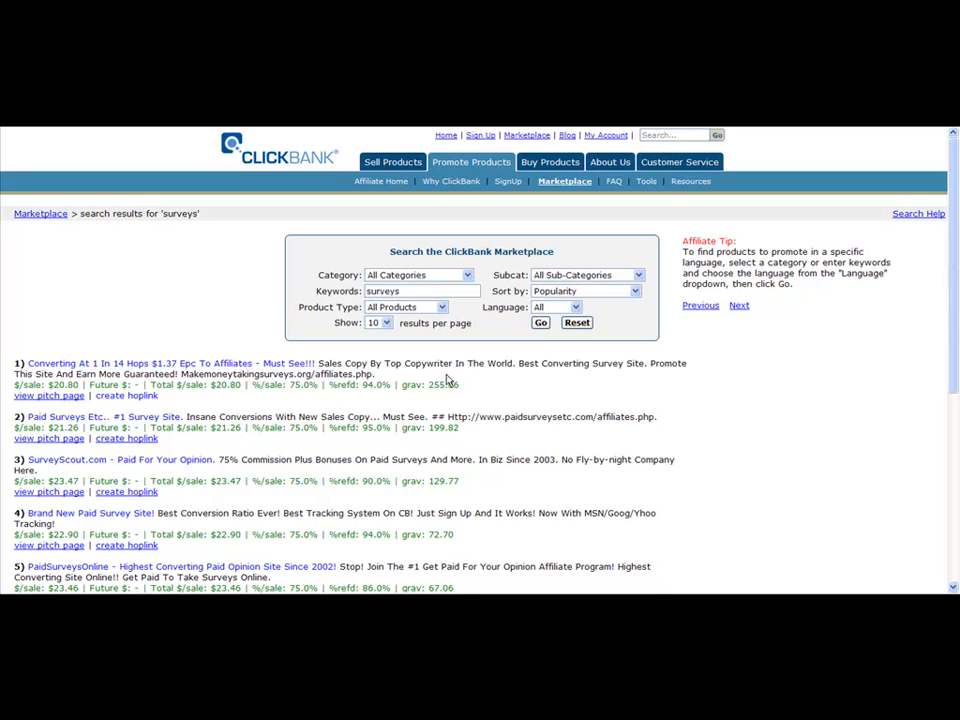
Create a hoplink for the first survey product with the prefilled nickname and copy its plain web address
{"action": "left_click", "coordinate": [139, 396]}
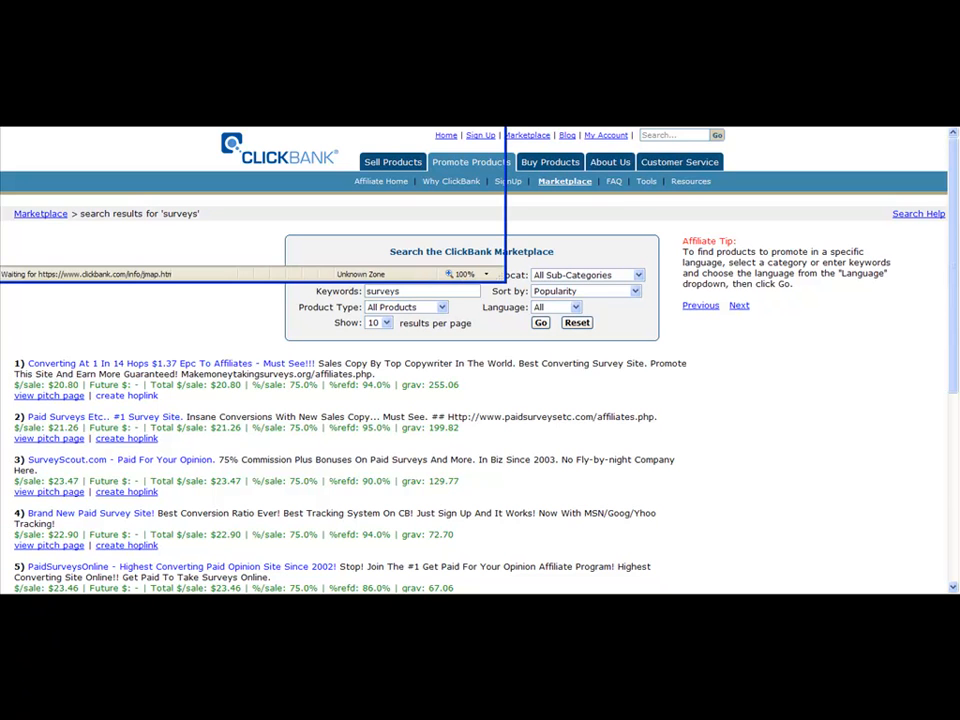
{"action": "left_click_drag", "start_coordinate": [288, 46], "coordinate": [350, 192]}
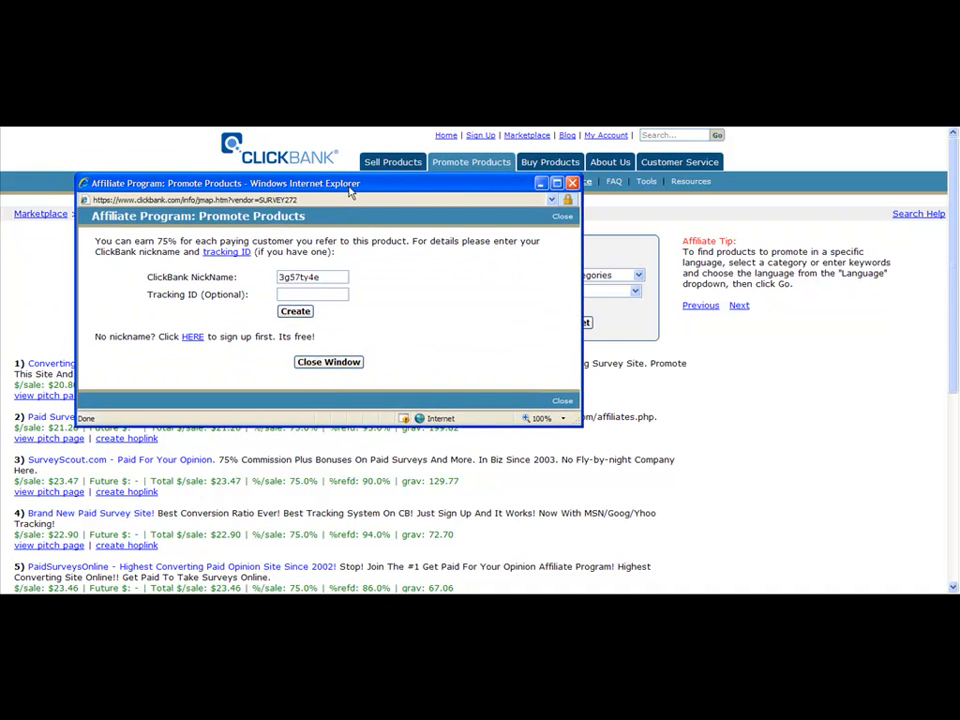
{"action": "left_click", "coordinate": [297, 311]}
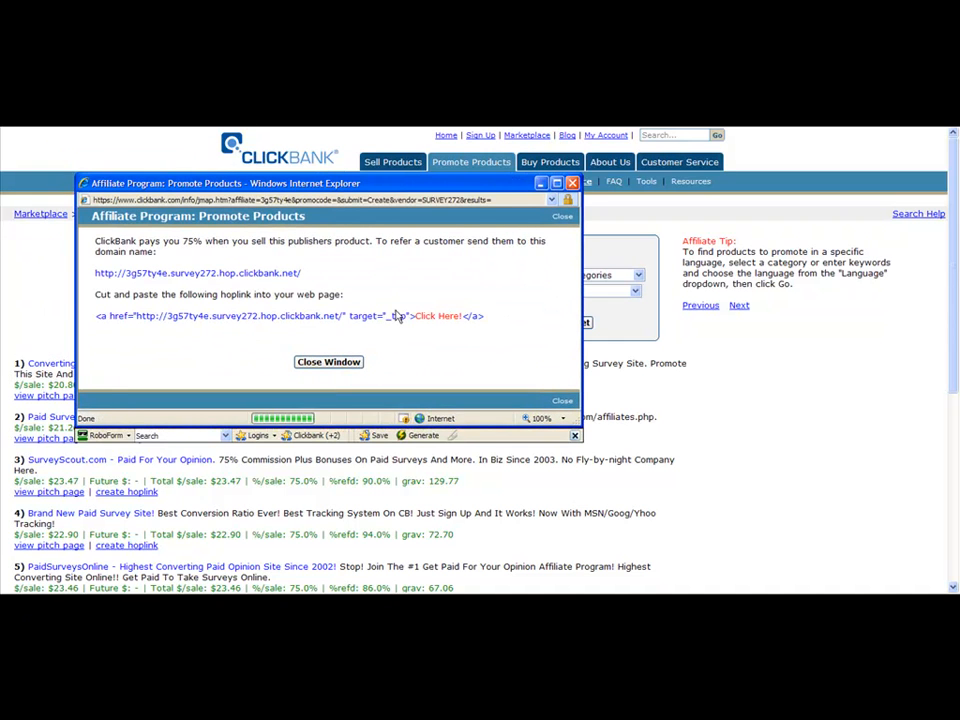
{"action": "left_click_drag", "start_coordinate": [302, 275], "coordinate": [92, 280]}
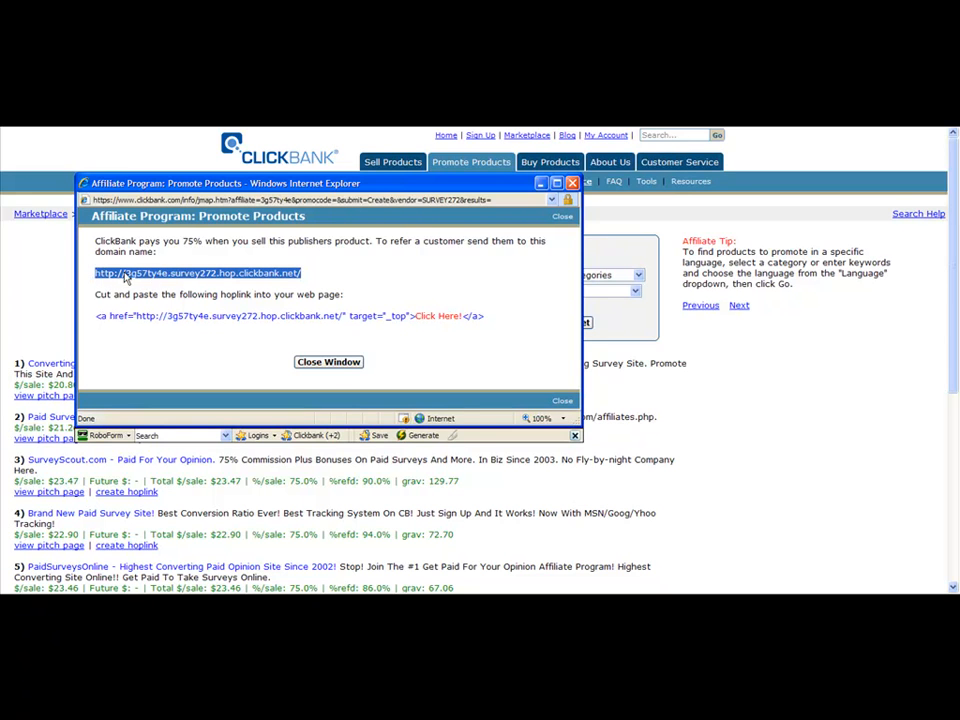
{"action": "right_click", "coordinate": [126, 279]}
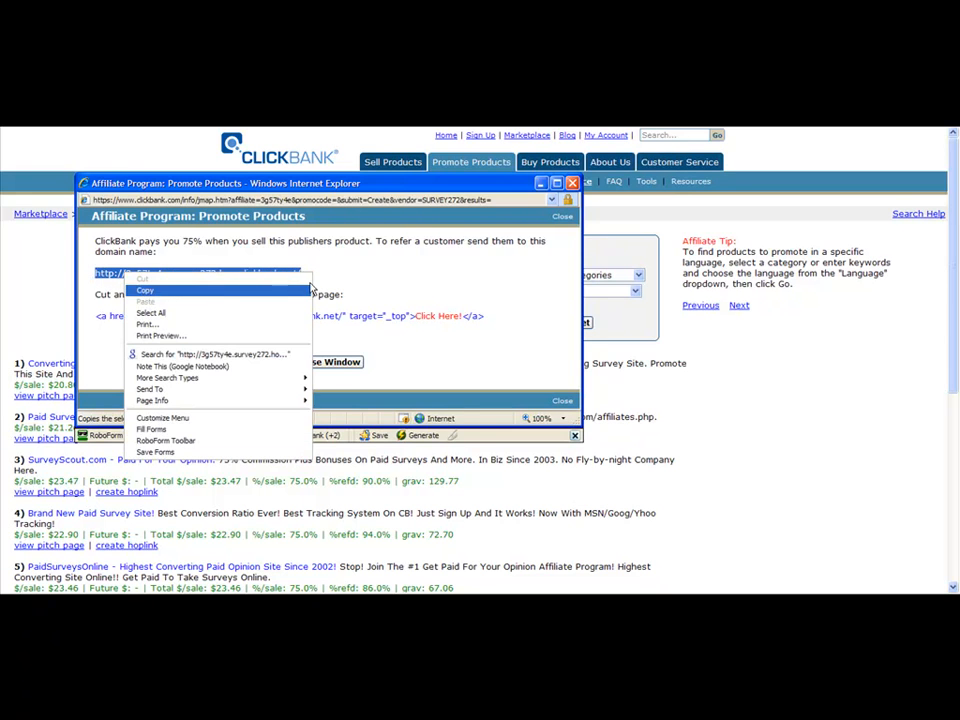
{"action": "left_click", "coordinate": [145, 291]}
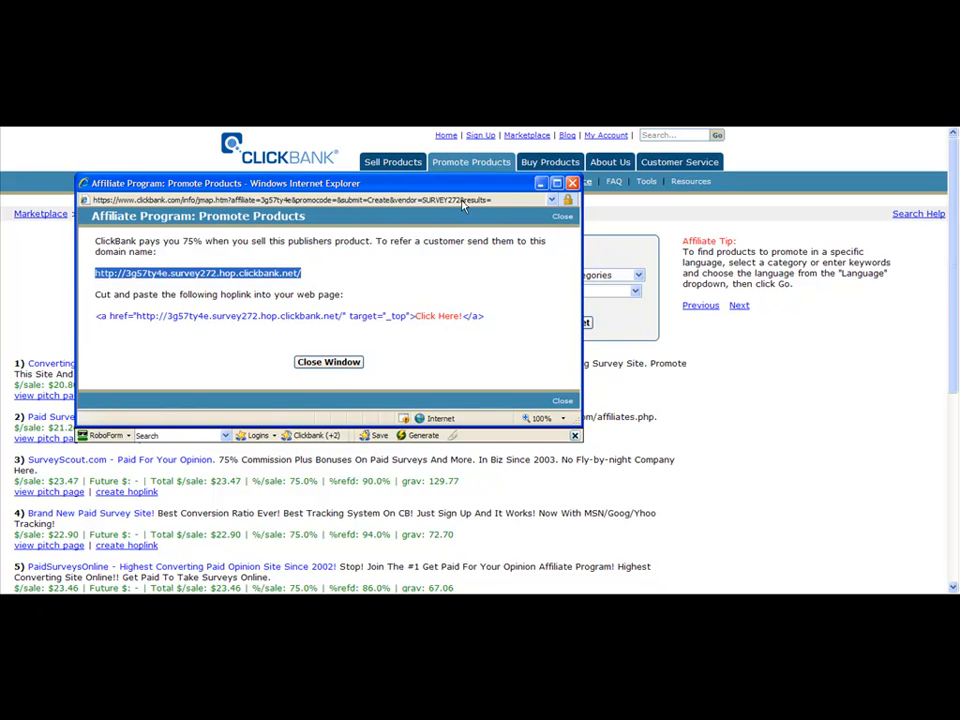
{"action": "left_click", "coordinate": [541, 185]}
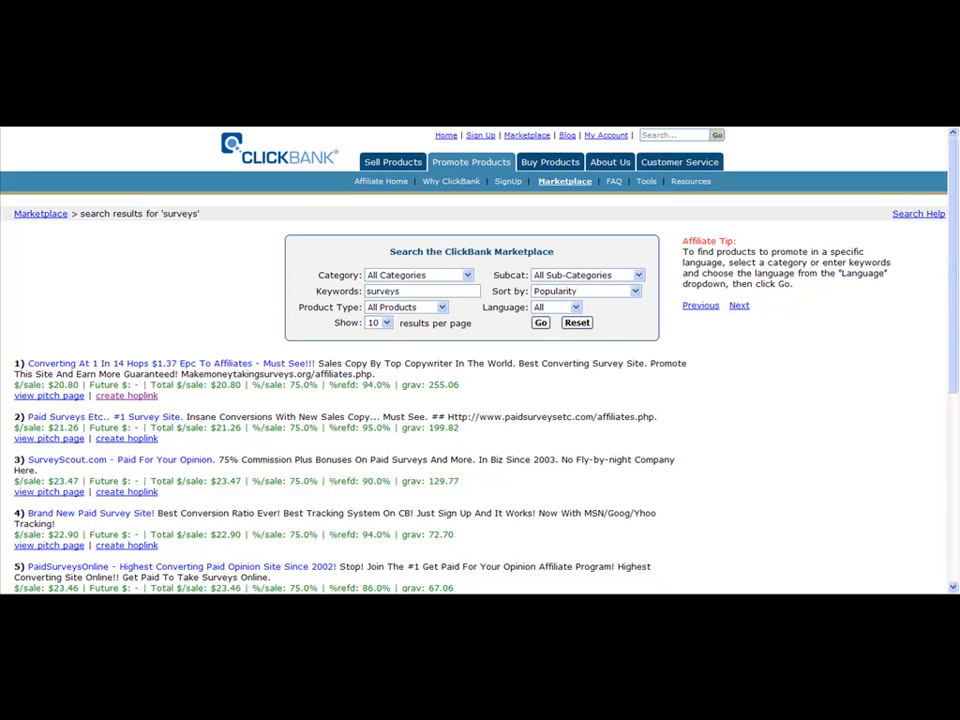
Open PinURL.com in a new browser tab and deny the page access to the clipboard
{"action": "key", "text": "ctrl+t"}
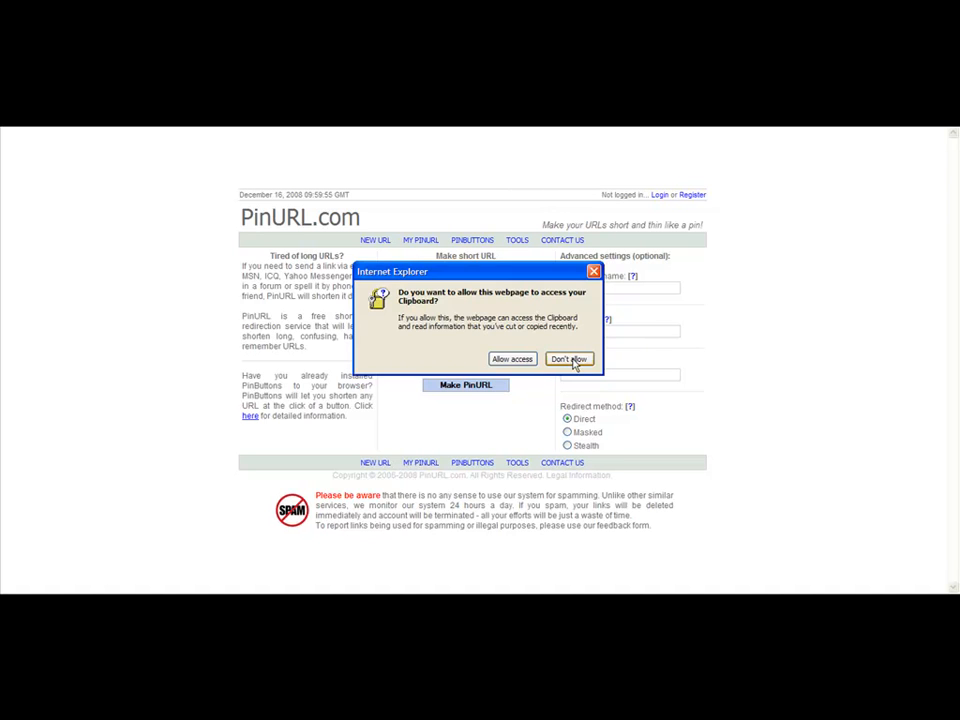
{"action": "left_click", "coordinate": [572, 360]}
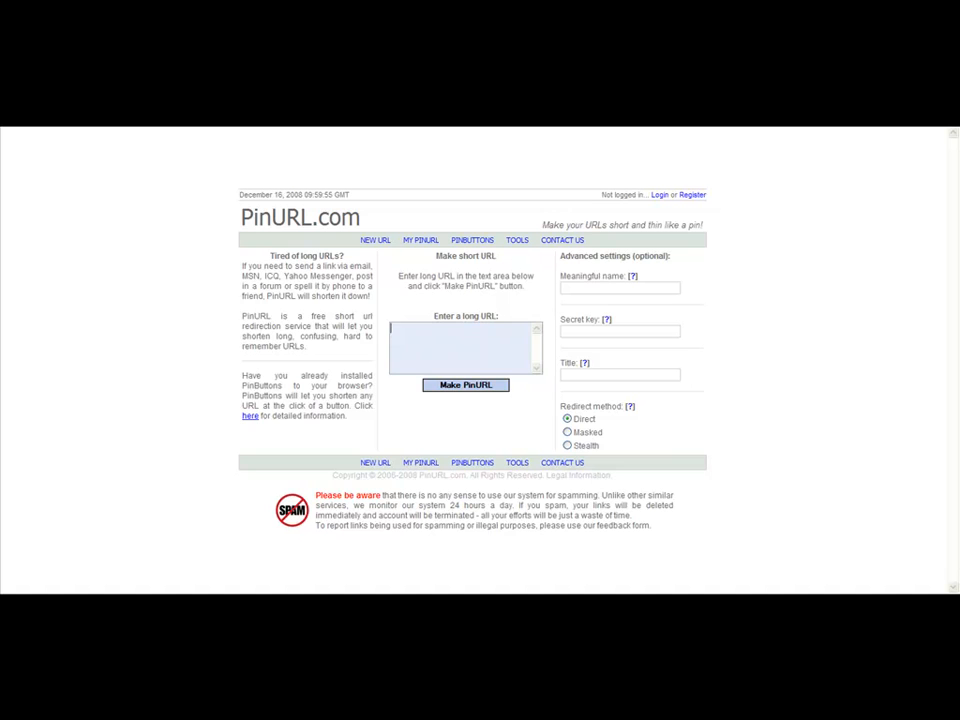
Copy the survey product's hoplink again from its window and open it in a new browser tab
{"action": "key", "text": "alt+Tab"}
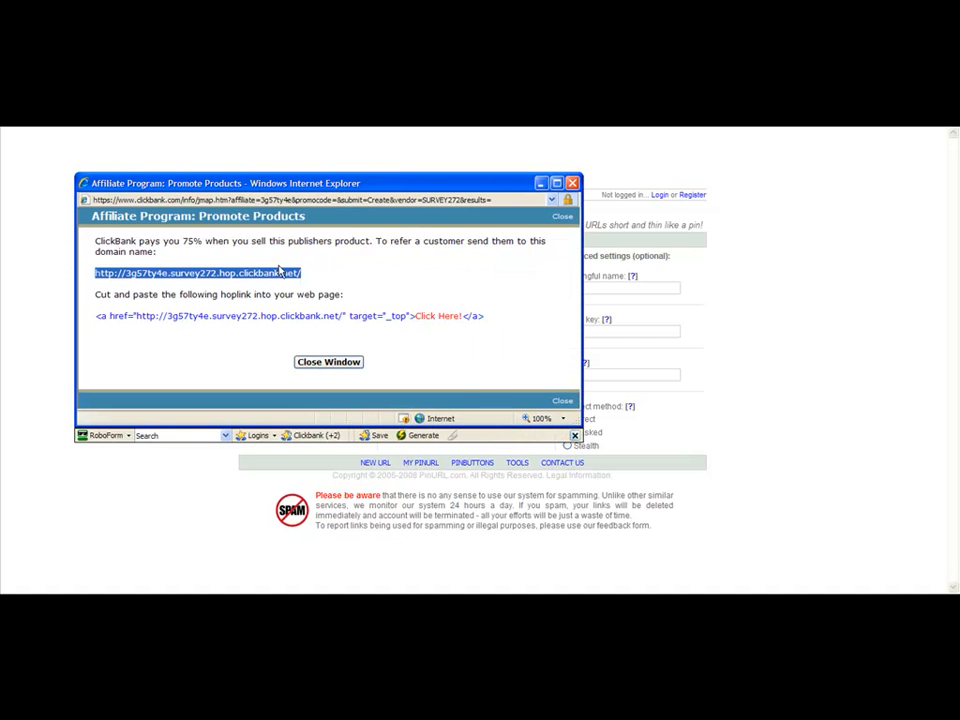
{"action": "right_click", "coordinate": [280, 279]}
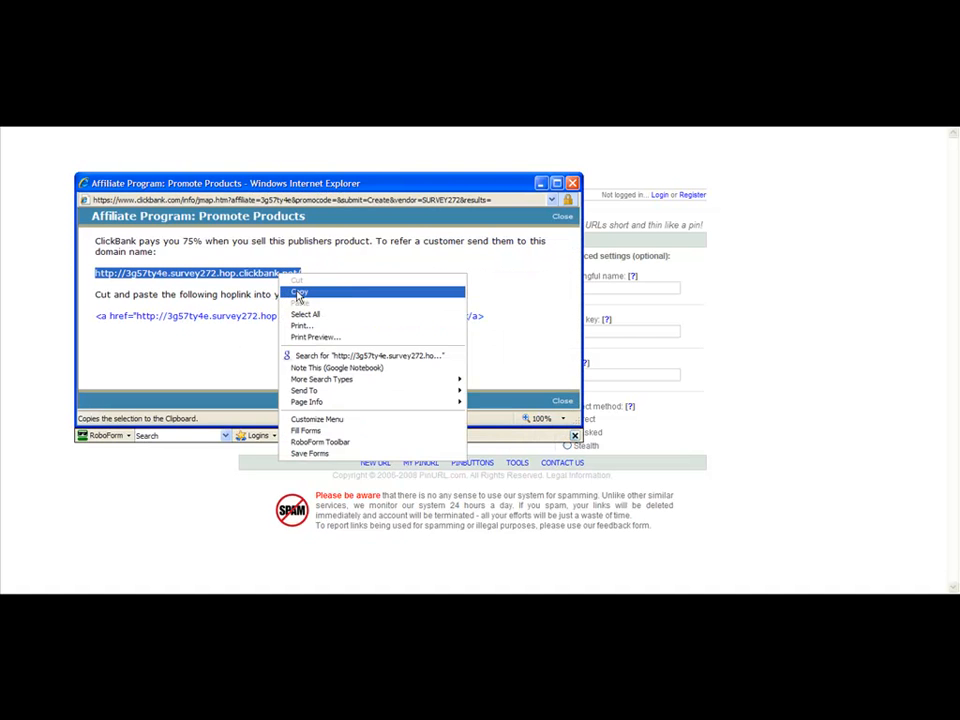
{"action": "left_click", "coordinate": [300, 291]}
{"action": "left_click", "coordinate": [452, 137]}
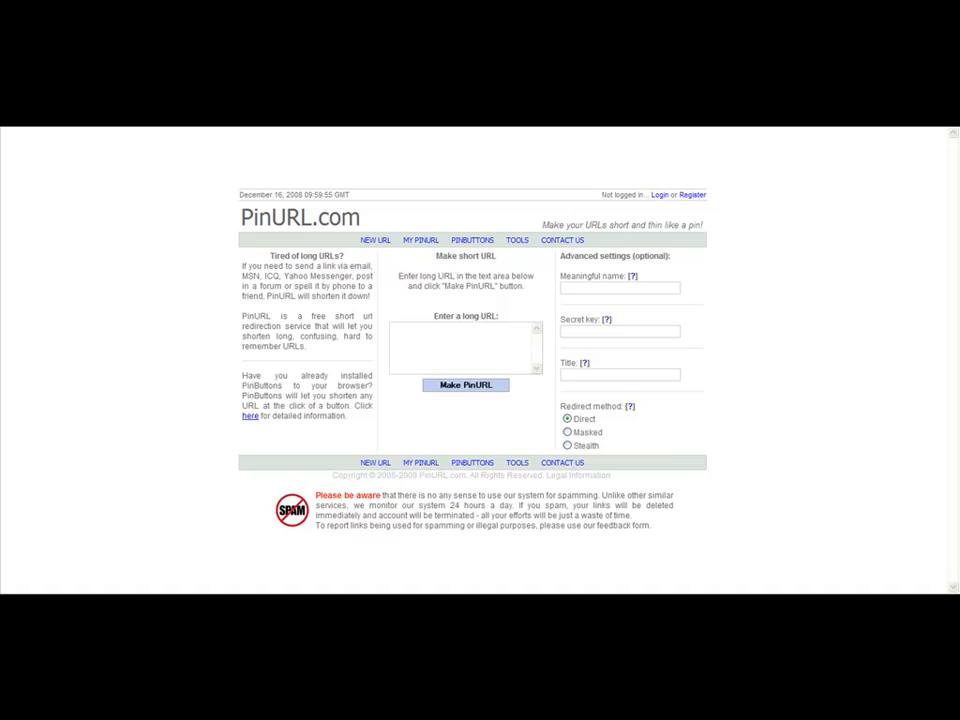
{"action": "key", "text": "ctrl+t"}
{"action": "right_click", "coordinate": [299, 60]}
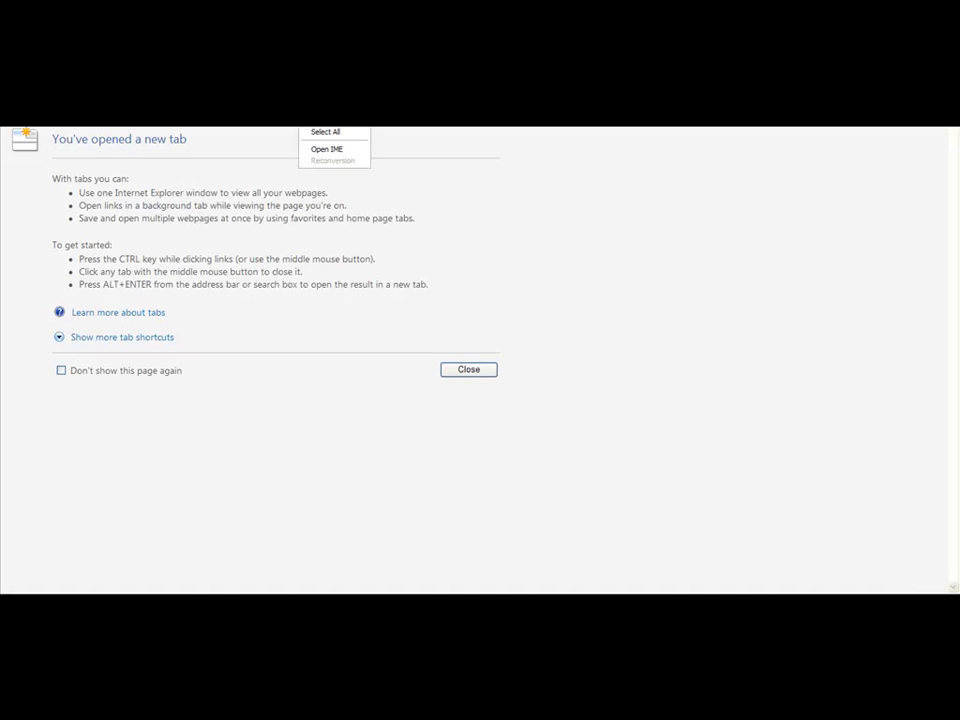
{"action": "left_click", "coordinate": [320, 105]}
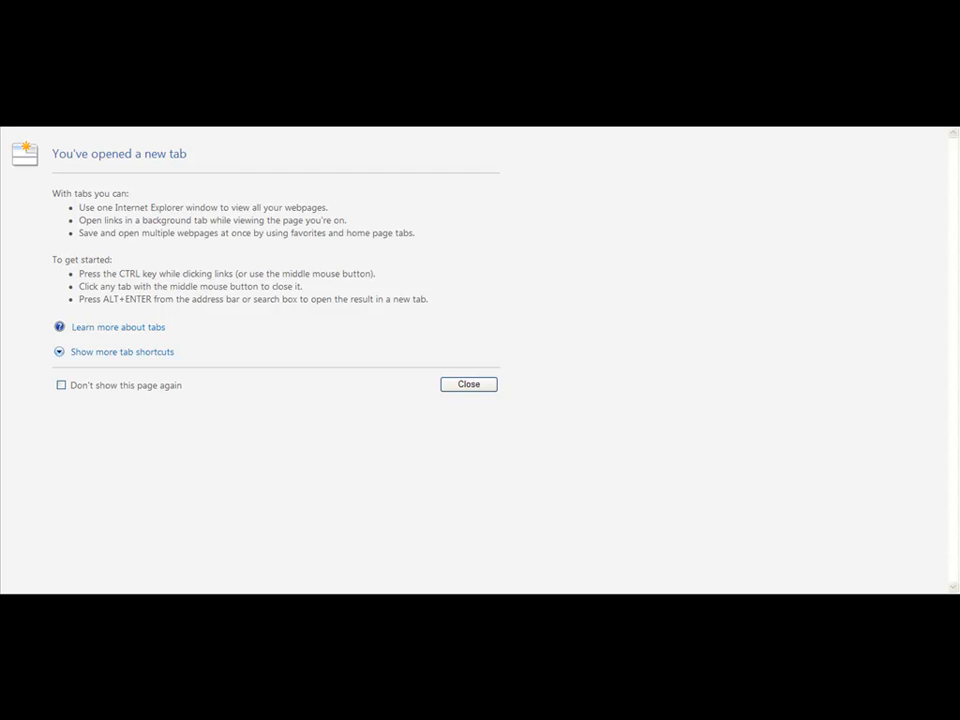
{"action": "right_click", "coordinate": [136, 60]}
{"action": "left_click", "coordinate": [157, 105]}
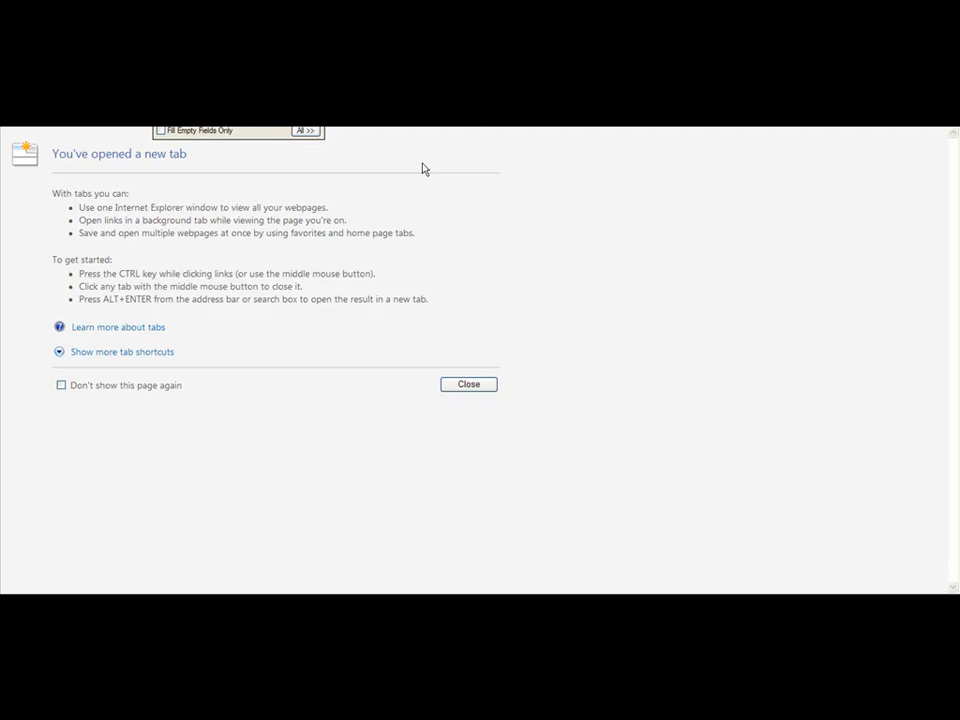
{"action": "key", "text": "Return"}
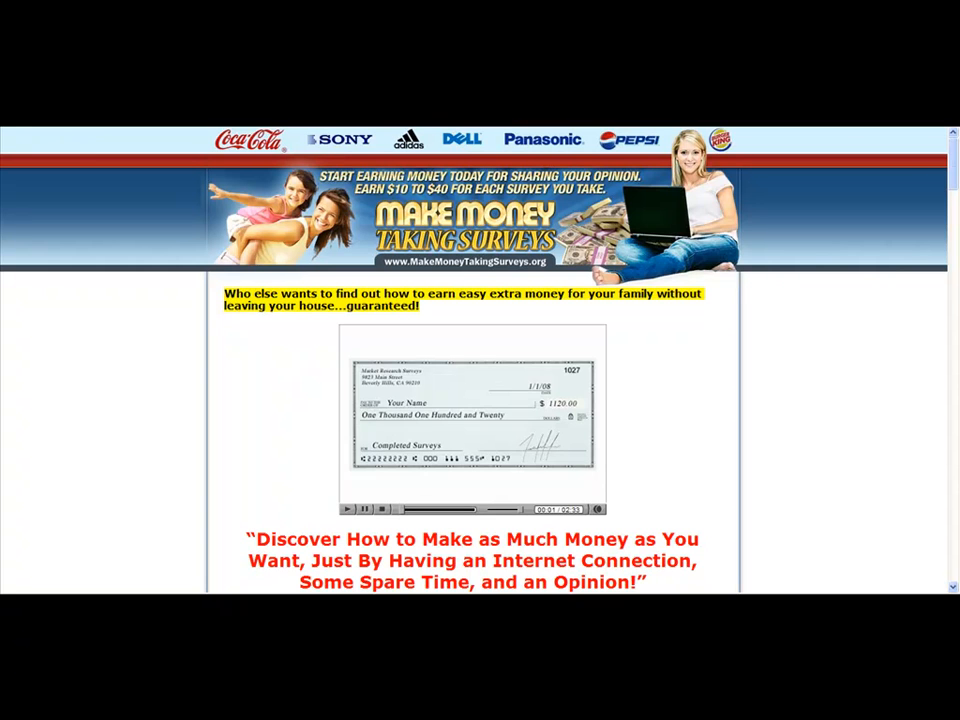
Leave full-screen view and highlight the affiliate nickname at the end of the sales page's web address
{"action": "key", "text": "F11"}
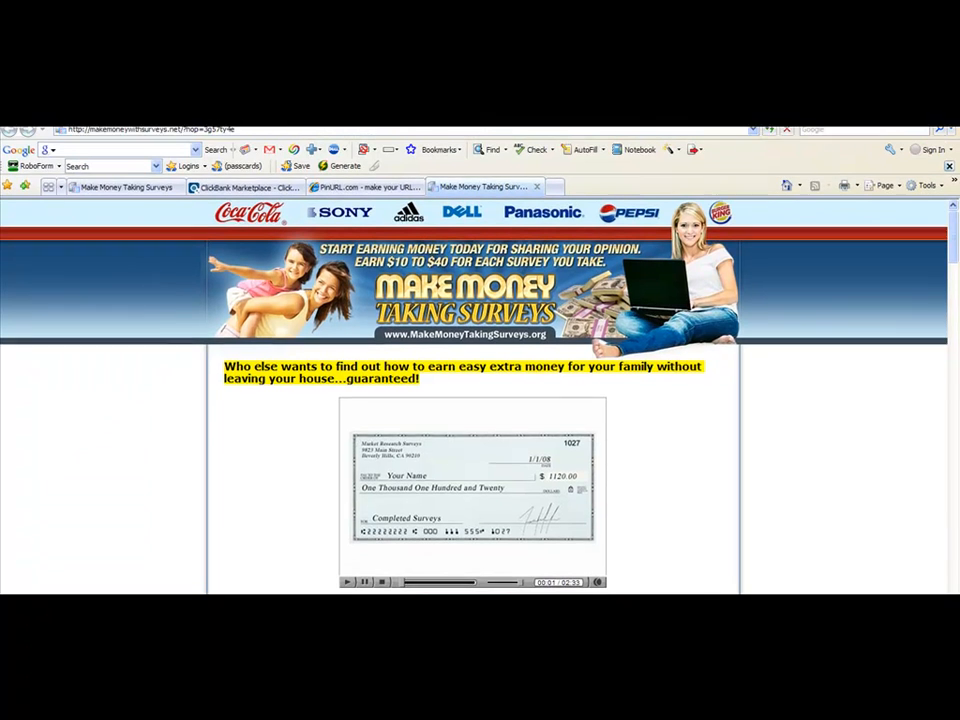
{"action": "left_click", "coordinate": [205, 137]}
{"action": "left_click", "coordinate": [205, 137]}
{"action": "left_click_drag", "start_coordinate": [203, 137], "coordinate": [237, 137]}
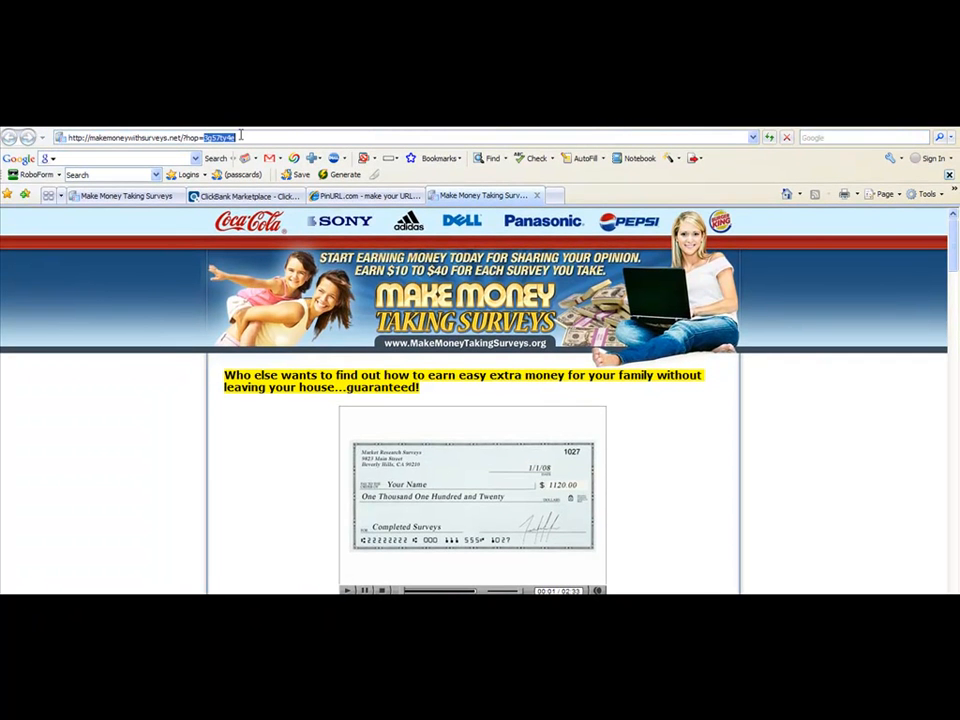
{"action": "left_click", "coordinate": [237, 137]}
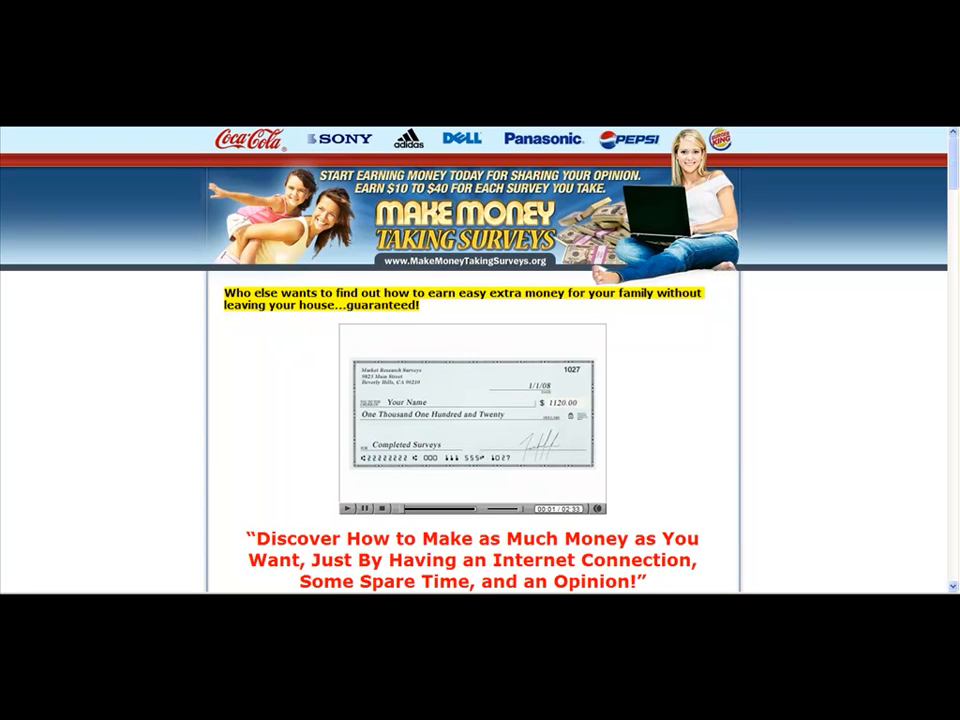
Leave the survey sales page, choosing to stay for its discount offer first, and return to PinURL.com
{"action": "key", "text": "Return"}
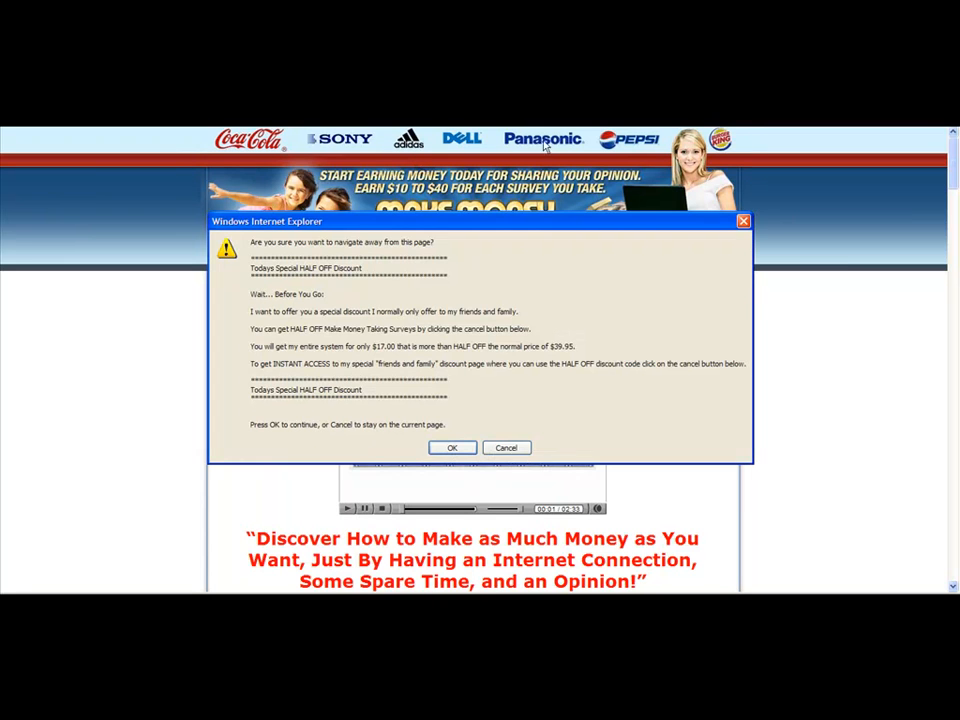
{"action": "left_click", "coordinate": [497, 448]}
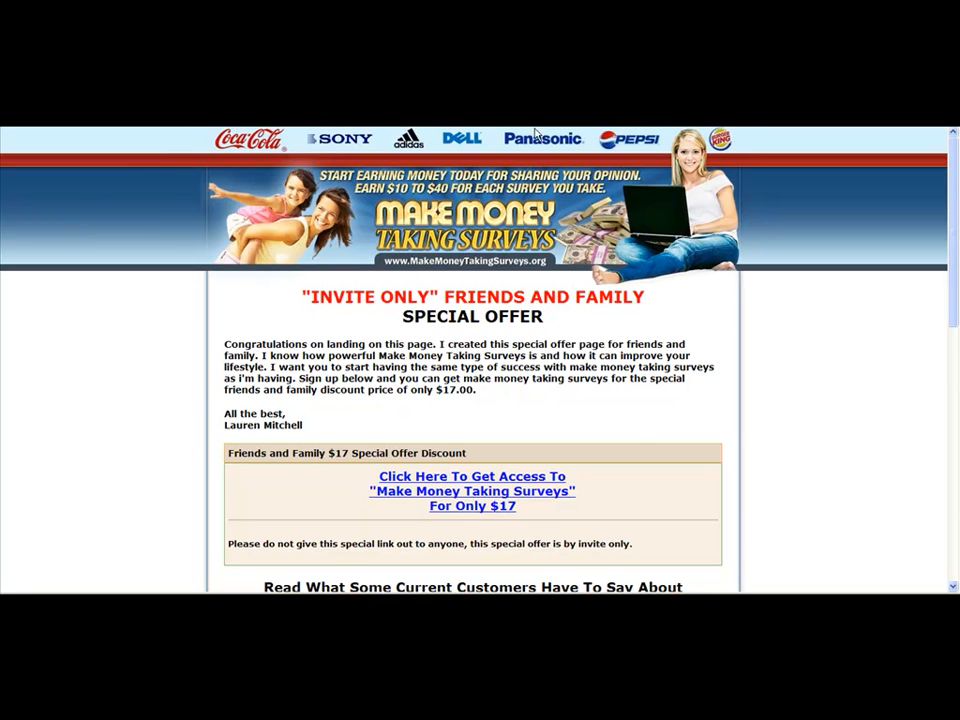
{"action": "key", "text": "Return"}
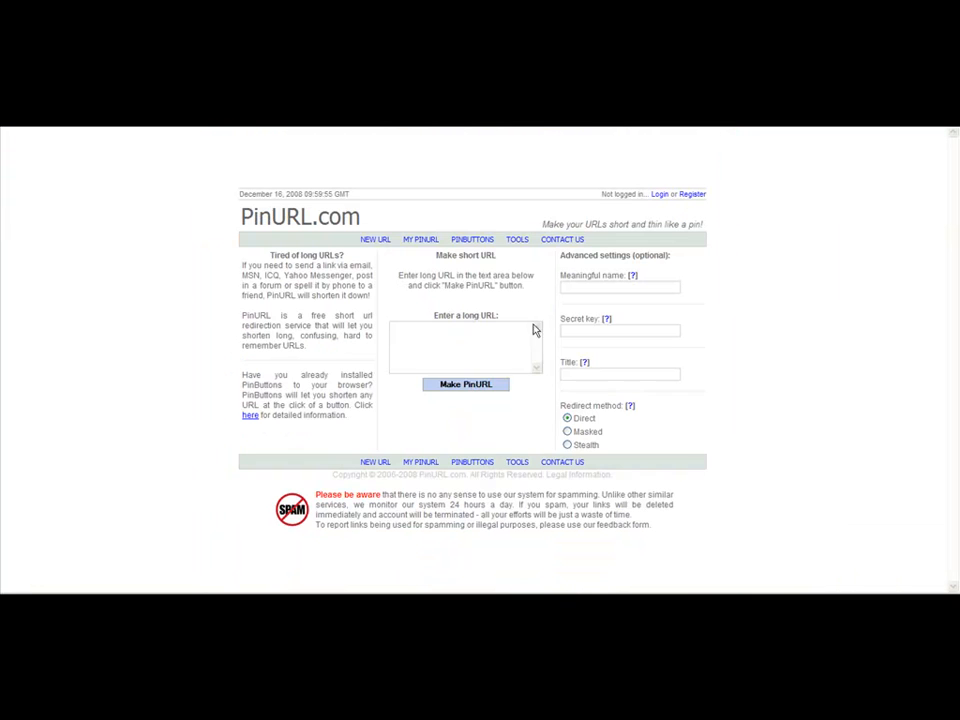
Paste the survey product's hoplink as the long URL on the PinURL.com form
{"action": "left_click", "coordinate": [533, 330]}
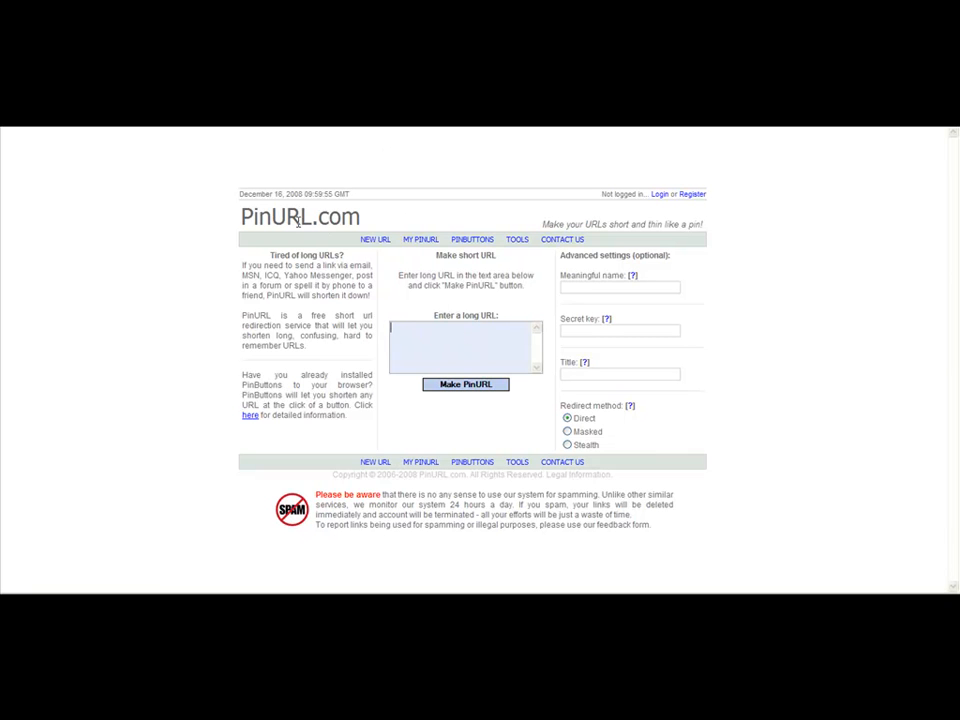
{"action": "left_click_drag", "start_coordinate": [242, 216], "coordinate": [386, 217]}
{"action": "left_click", "coordinate": [386, 217]}
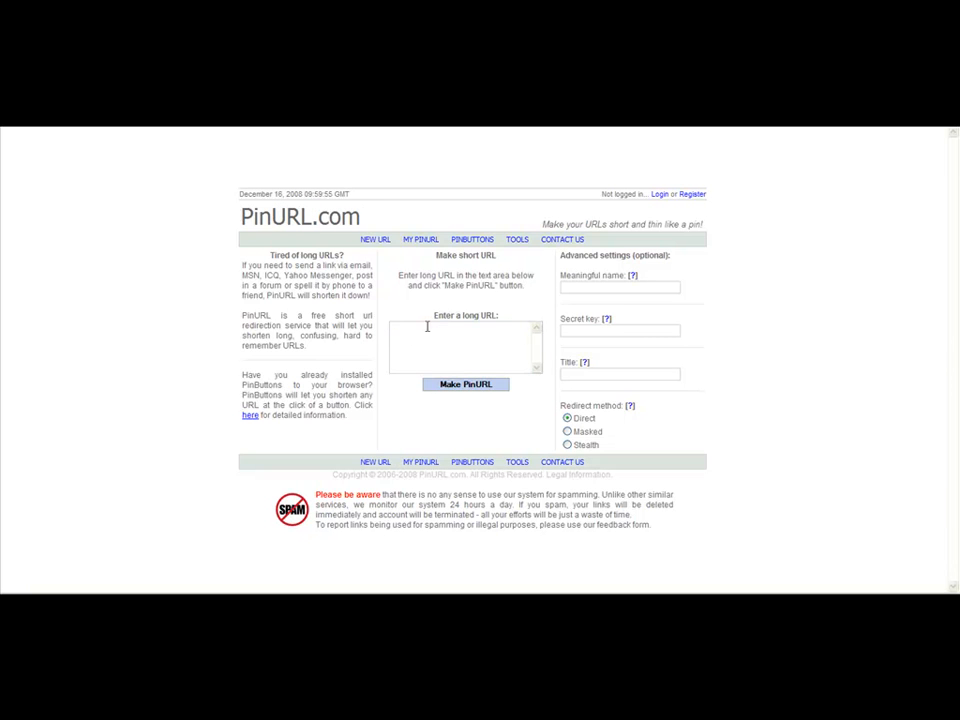
{"action": "left_click_drag", "start_coordinate": [435, 316], "coordinate": [484, 327]}
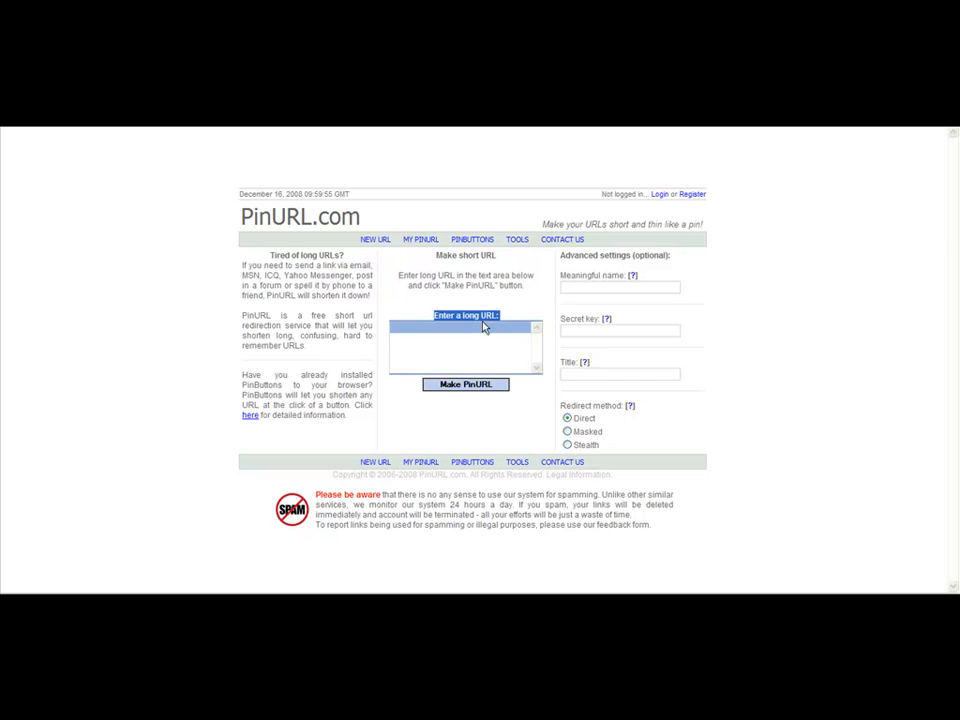
{"action": "left_click", "coordinate": [478, 334]}
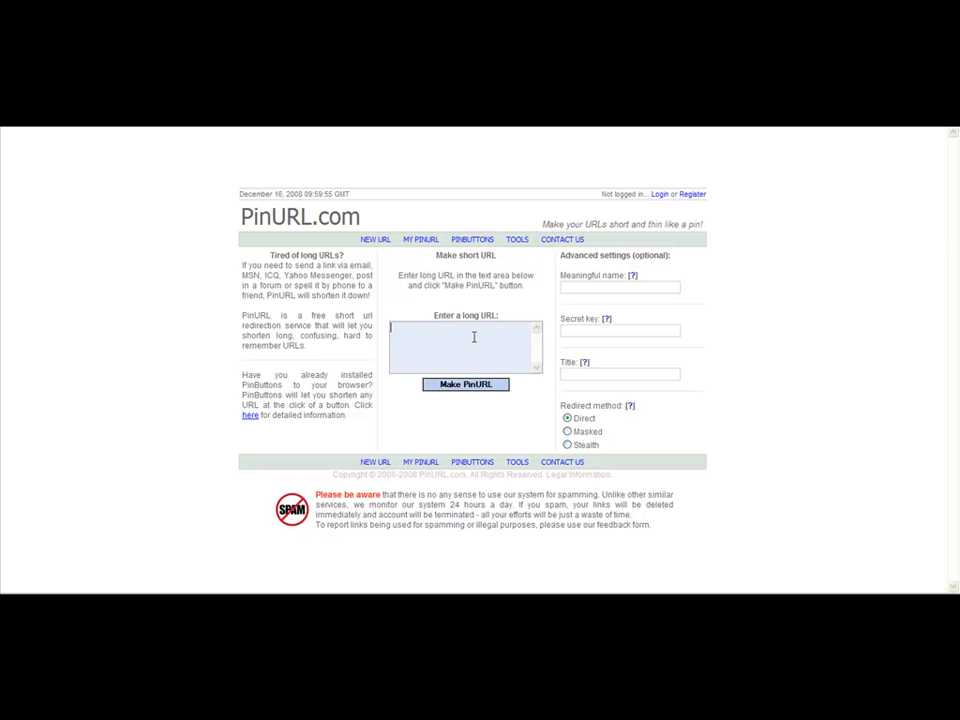
{"action": "right_click", "coordinate": [424, 334]}
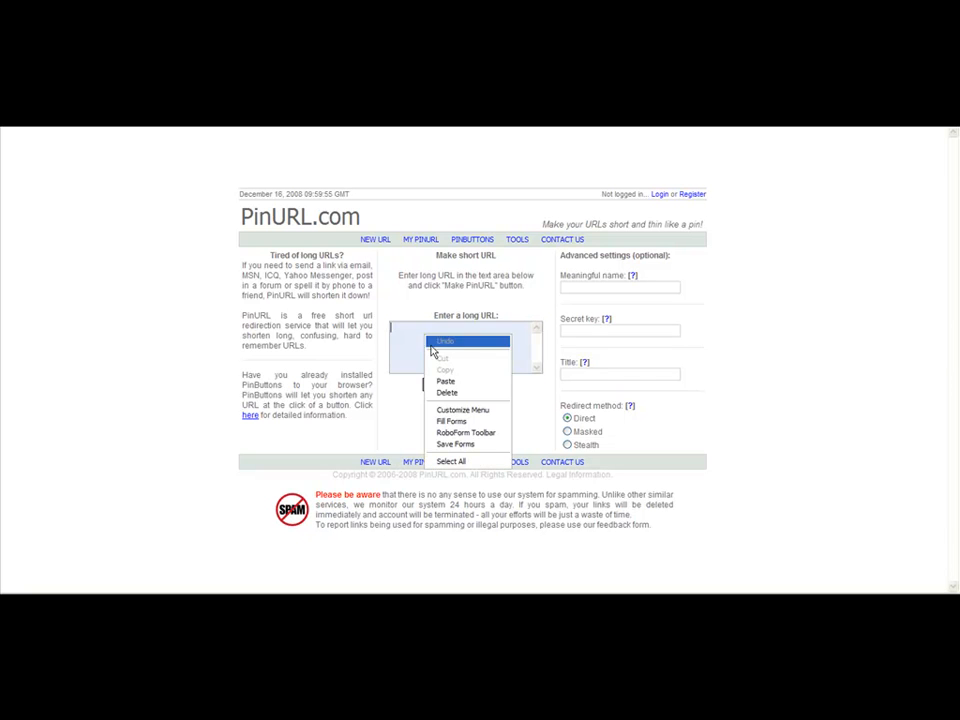
{"action": "left_click", "coordinate": [446, 381]}
{"action": "triple_click", "coordinate": [413, 335]}
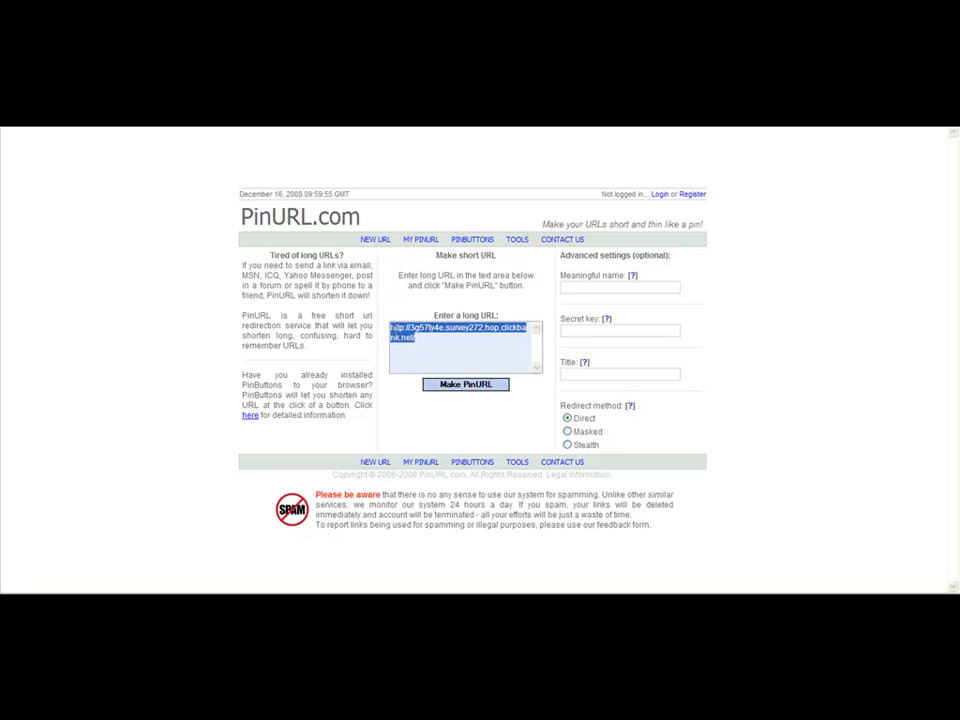
{"action": "left_click", "coordinate": [433, 338]}
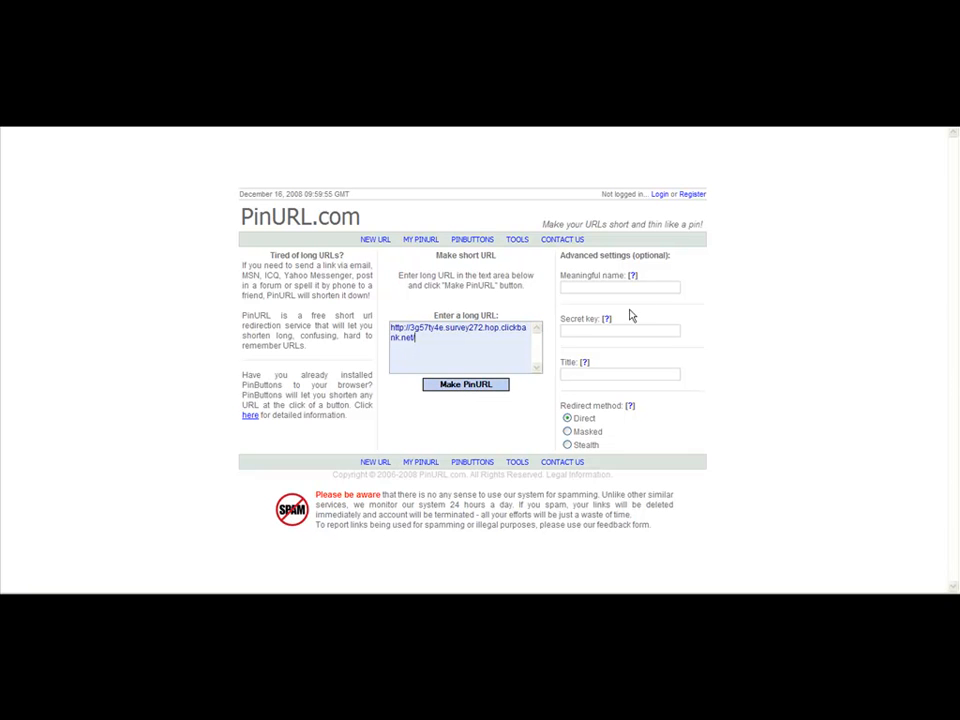
Try to make a PinURL with the meaningful name surveys and the Masked redirect method, allowing the page access to the clipboard
{"action": "left_click_drag", "start_coordinate": [631, 255], "coordinate": [688, 265]}
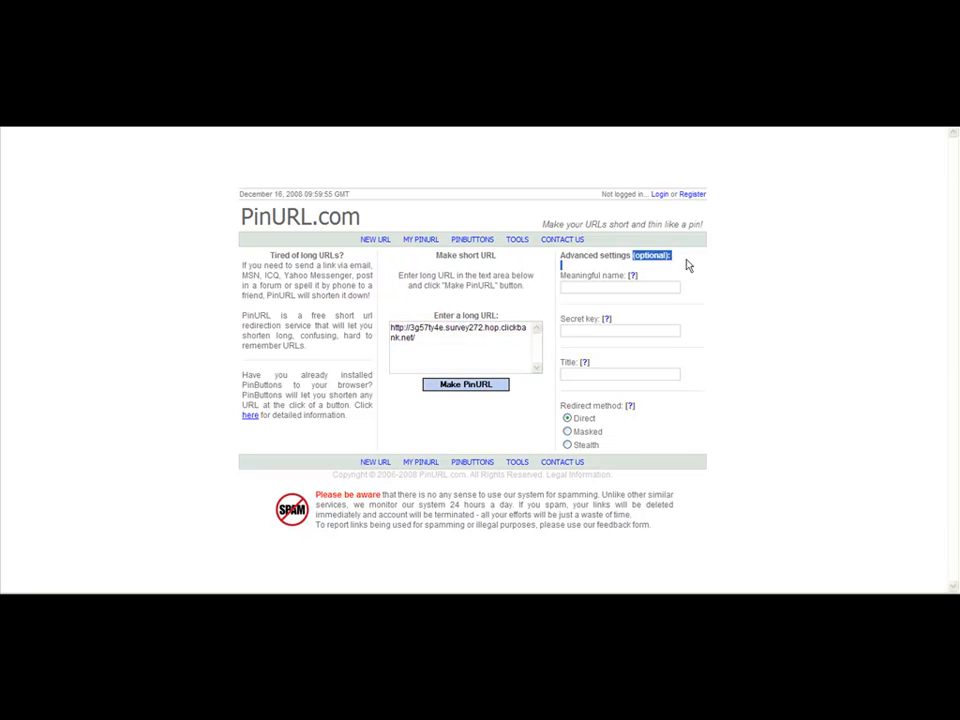
{"action": "left_click", "coordinate": [605, 287]}
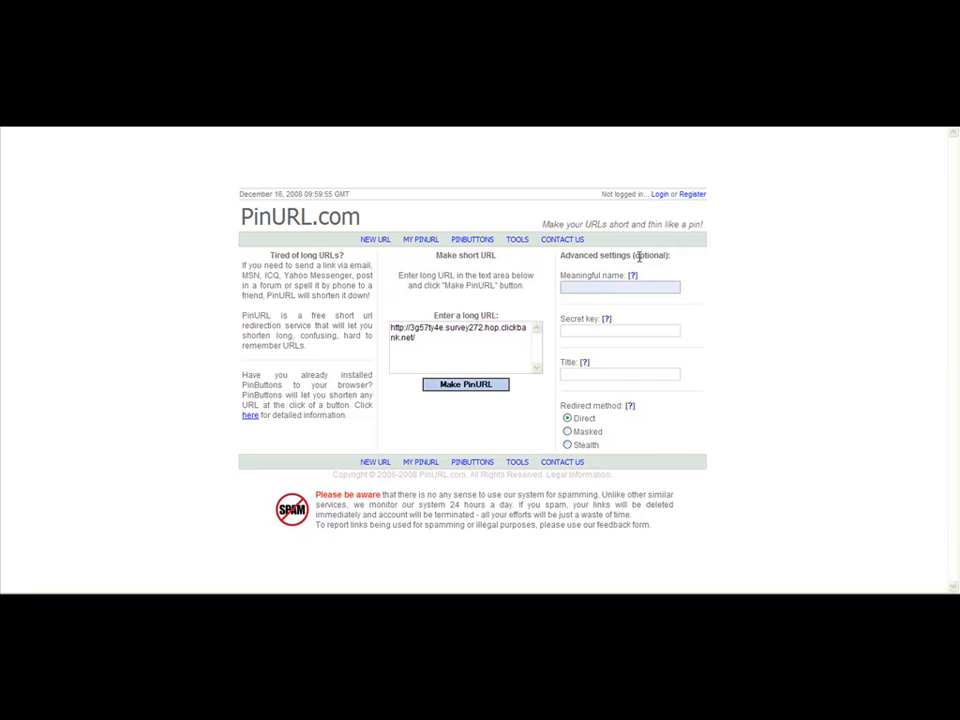
{"action": "type", "text": "surveys"}
{"action": "left_click", "coordinate": [567, 432]}
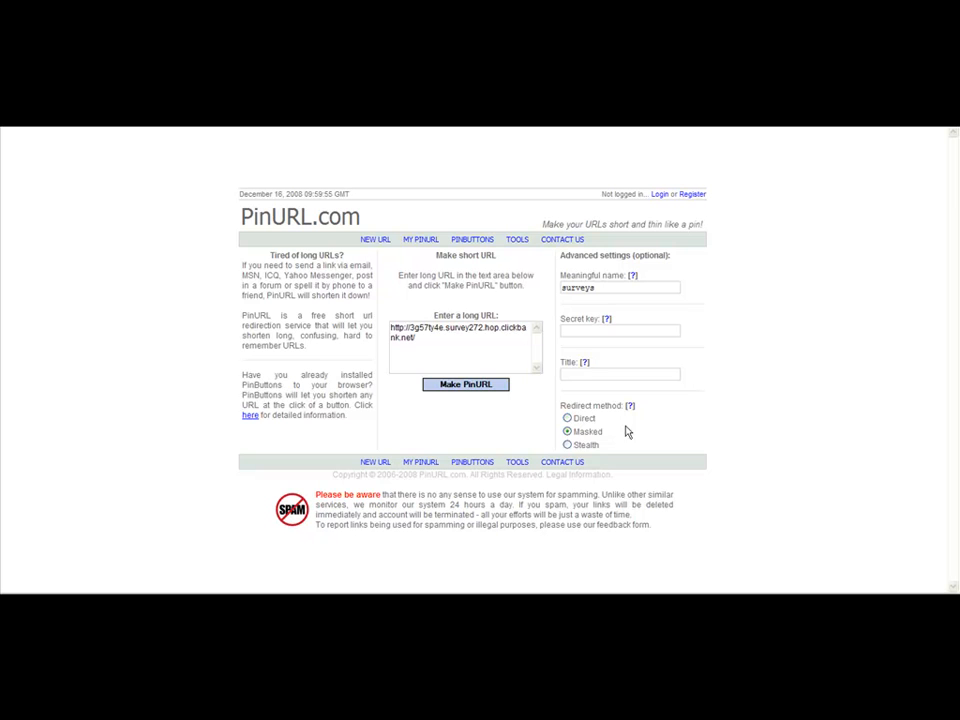
{"action": "mouse_move", "coordinate": [631, 410]}
{"action": "mouse_move", "coordinate": [601, 438]}
{"action": "left_mouse_down"}
{"action": "mouse_move", "coordinate": [575, 434]}
{"action": "mouse_move", "coordinate": [615, 433]}
{"action": "left_mouse_up"}
{"action": "left_click", "coordinate": [615, 433]}
{"action": "left_click", "coordinate": [475, 386]}
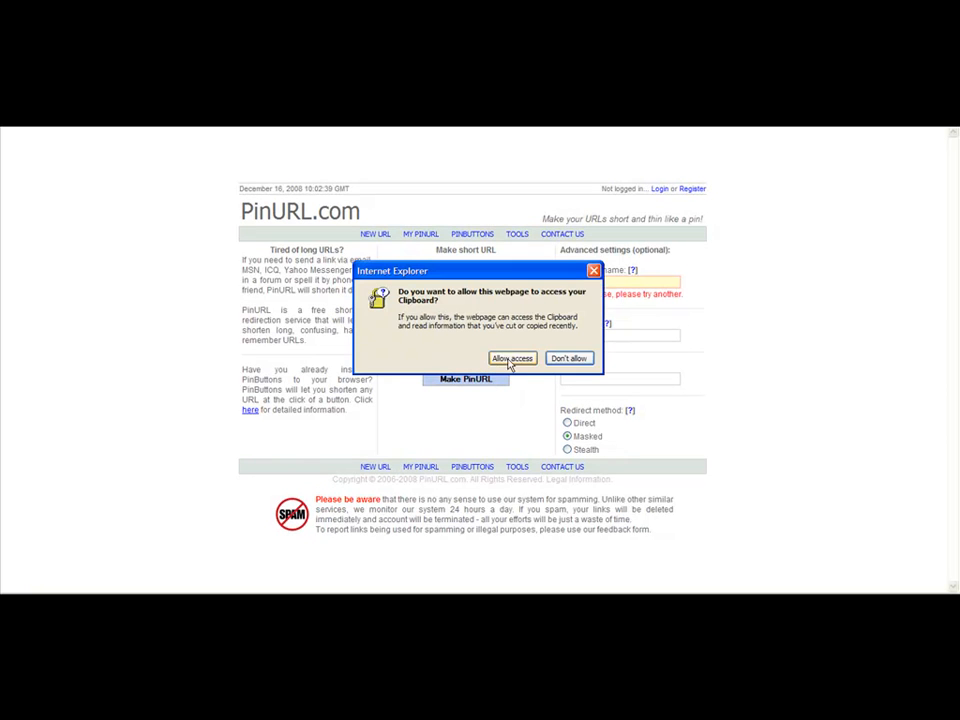
{"action": "left_click", "coordinate": [497, 359]}
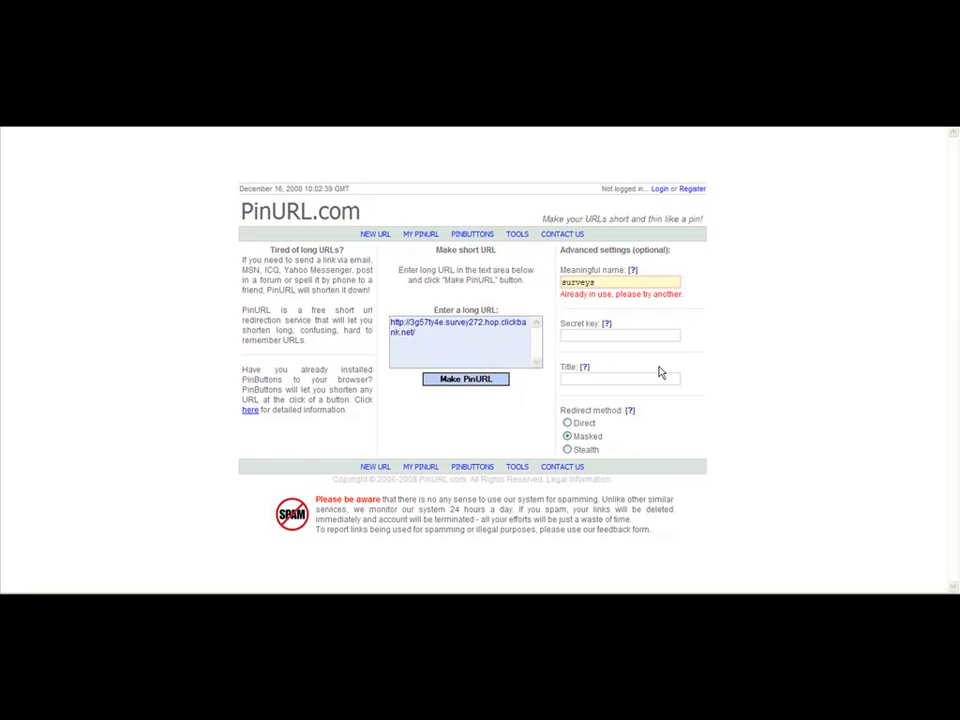
Change the meaningful name to surveymoney and make the PinURL
{"action": "left_click", "coordinate": [607, 281]}
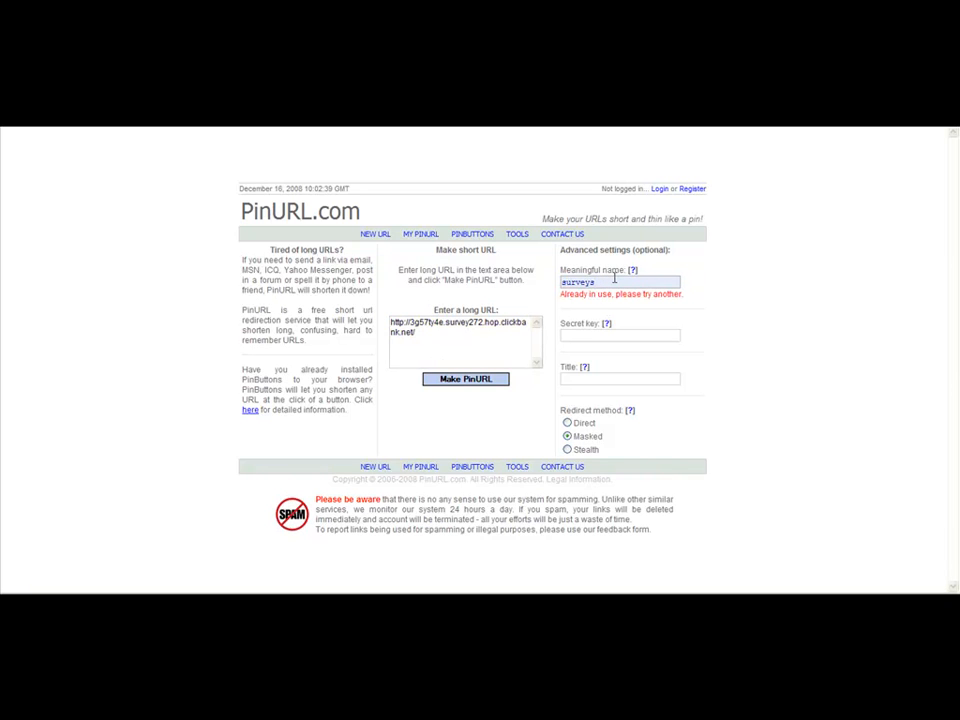
{"action": "key", "text": "BackSpace"}
{"action": "type", "text": "money"}
{"action": "left_click", "coordinate": [463, 381]}
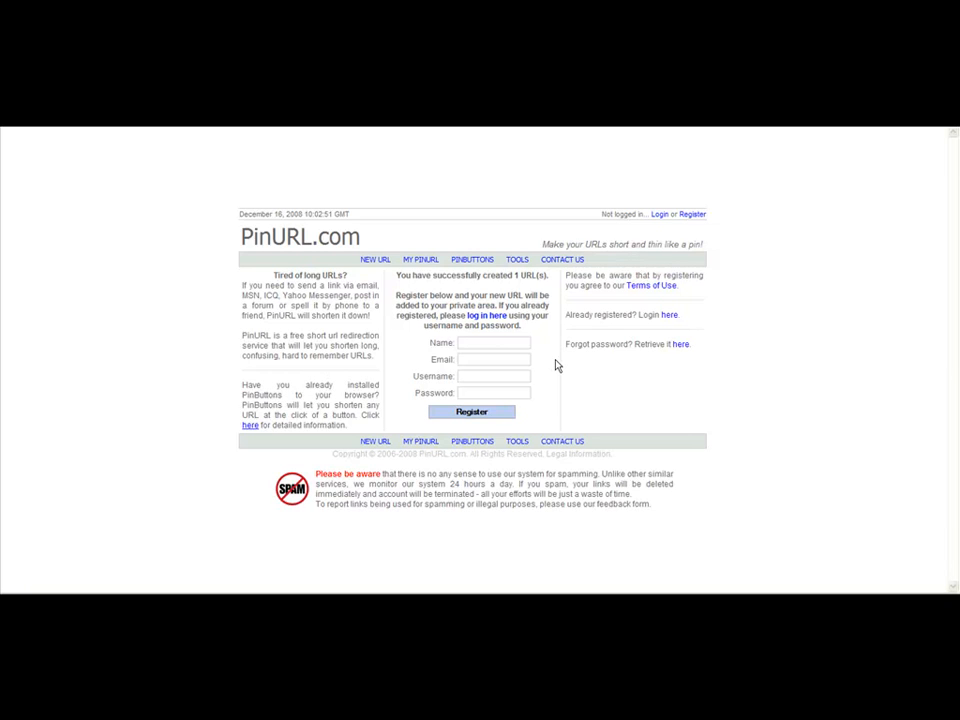
{"action": "left_click", "coordinate": [495, 340]}
{"action": "left_click", "coordinate": [483, 359]}
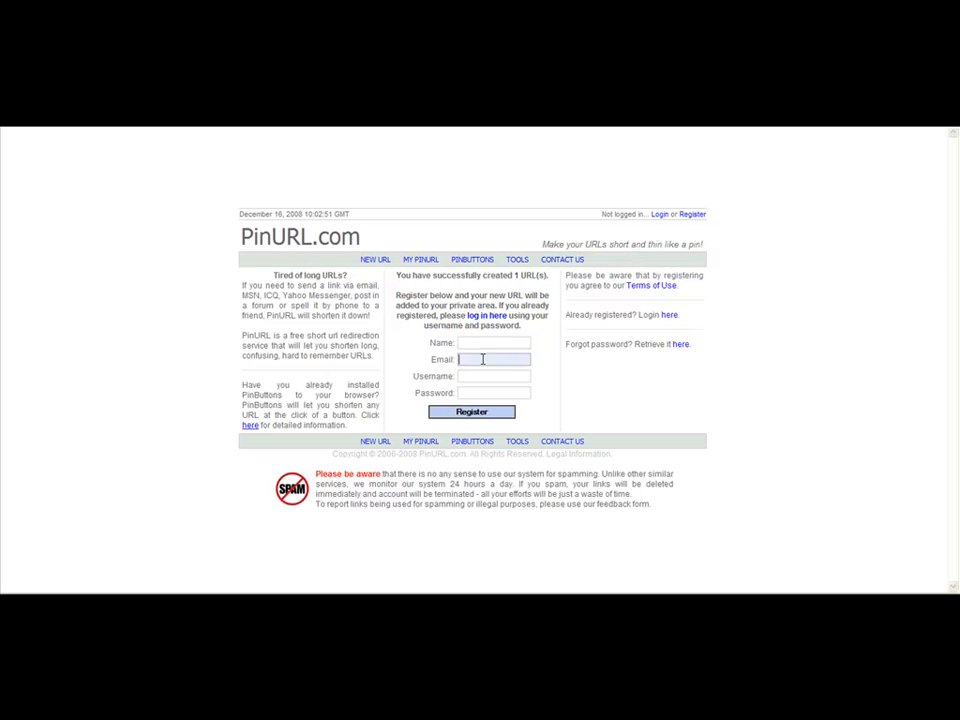
{"action": "left_click", "coordinate": [484, 375]}
{"action": "left_click", "coordinate": [482, 392]}
{"action": "left_click", "coordinate": [475, 377]}
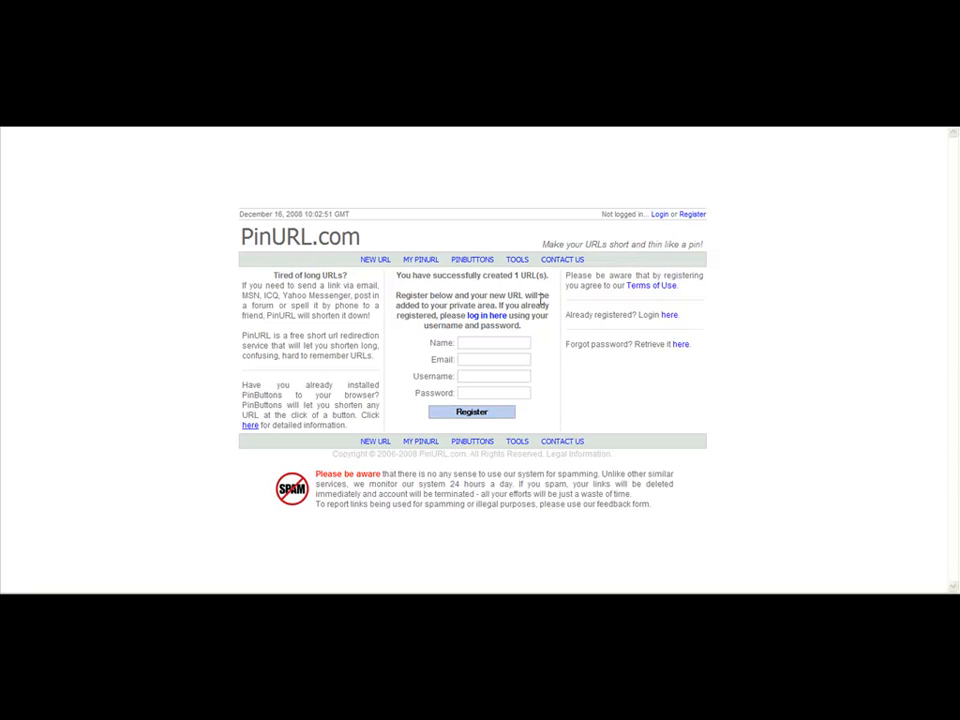
Log in to the existing PinURL account with its username and password and open the list of created PinURLs
{"action": "left_click", "coordinate": [664, 215]}
{"action": "left_click", "coordinate": [470, 353]}
{"action": "type", "text": "pcounts"}
{"action": "key", "text": "Tab"}
{"action": "type", "text": "••••••••"}
{"action": "left_click", "coordinate": [468, 390]}
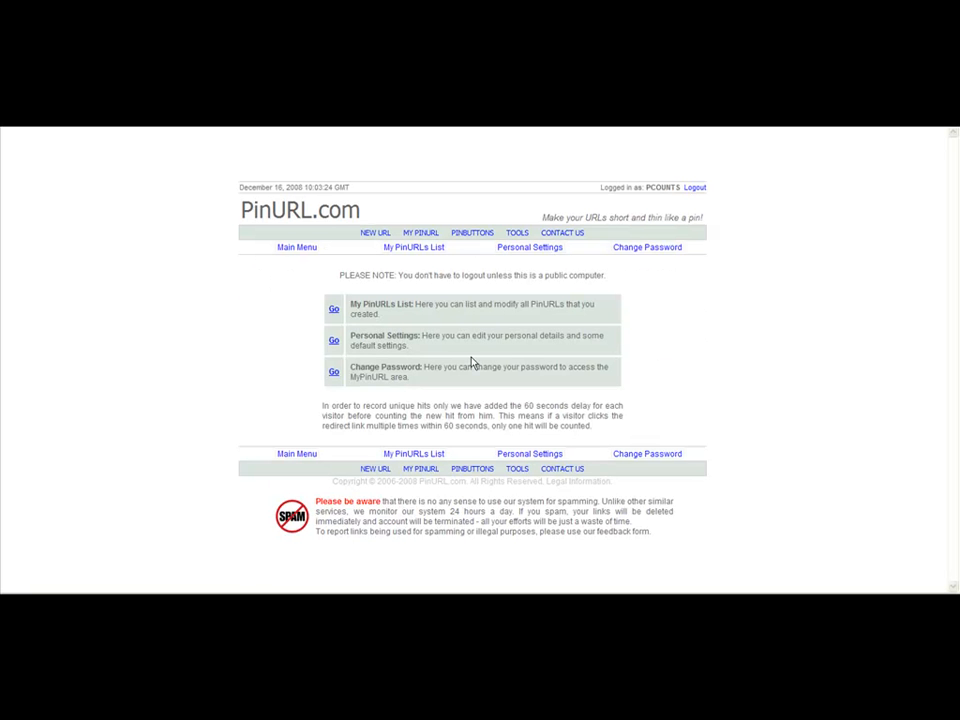
{"action": "left_click", "coordinate": [334, 309]}
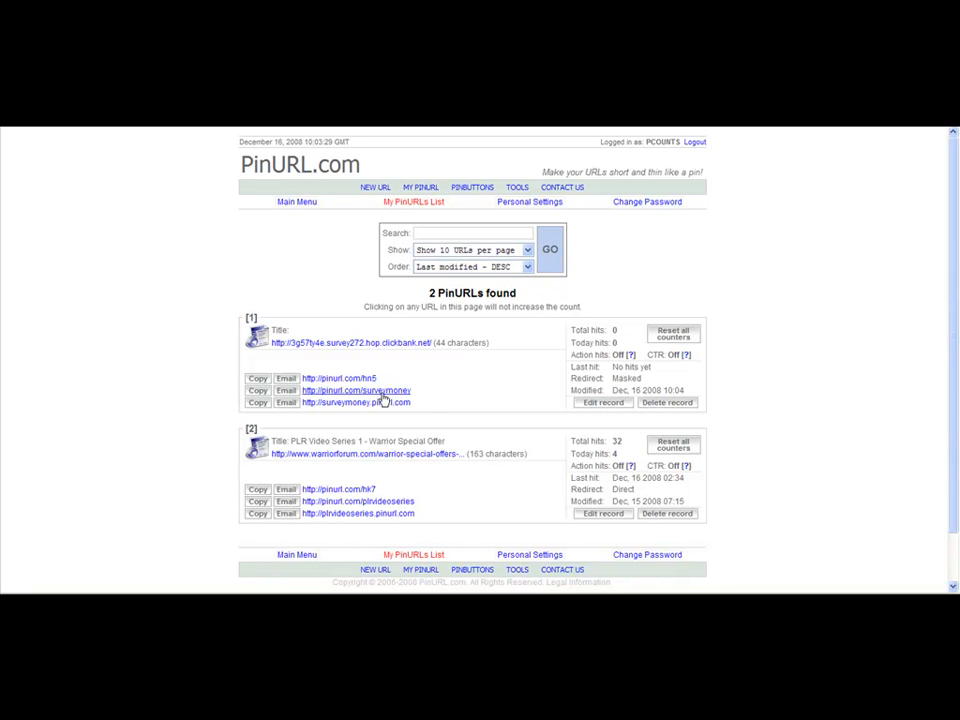
Examine the new surveymoney link and the hit counts and last-hit time of the PLR Video Series 1 record
{"action": "mouse_move", "coordinate": [426, 392]}
{"action": "left_mouse_down"}
{"action": "mouse_move", "coordinate": [301, 393]}
{"action": "mouse_move", "coordinate": [435, 387]}
{"action": "left_mouse_up"}
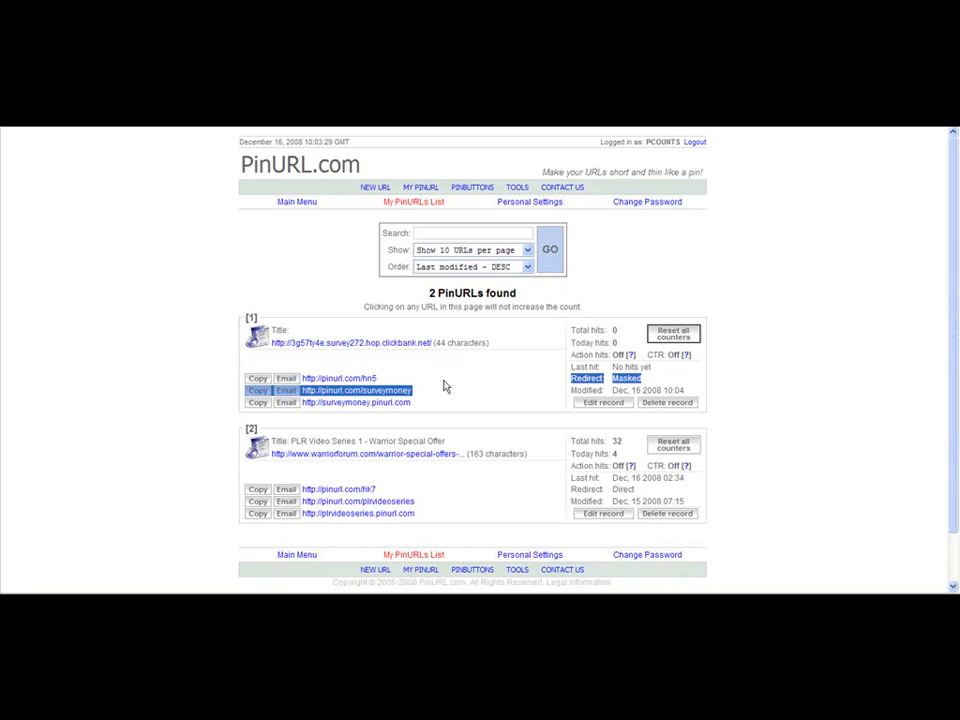
{"action": "left_click", "coordinate": [443, 386]}
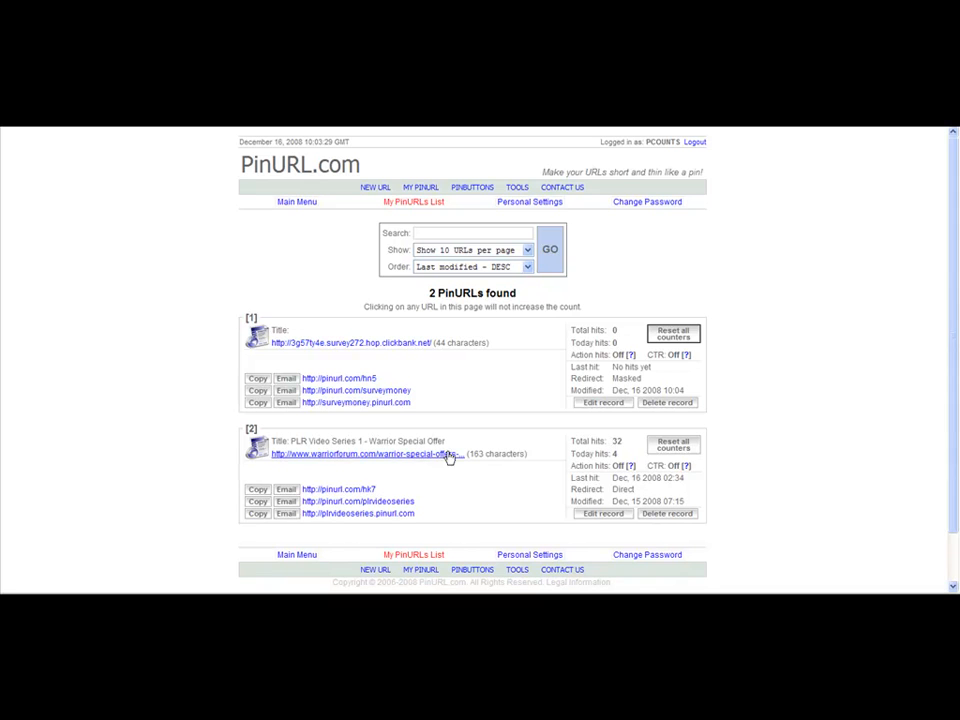
{"action": "scroll", "coordinate": [420, 452], "scroll_direction": "down", "scroll_amount": 1}
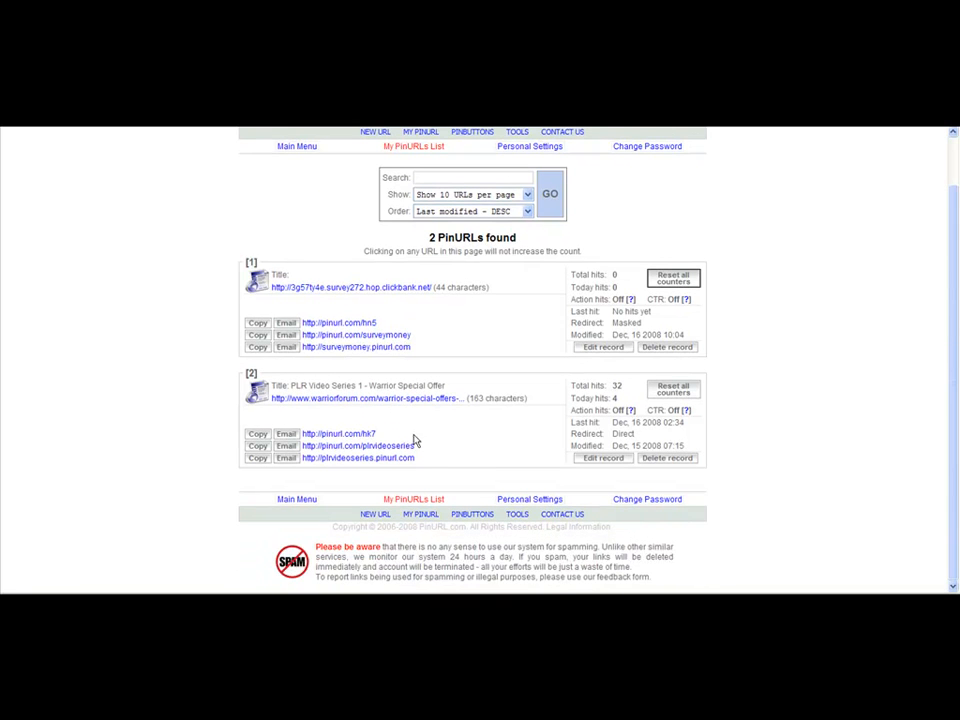
{"action": "scroll", "coordinate": [580, 422], "scroll_direction": "up", "scroll_amount": 1}
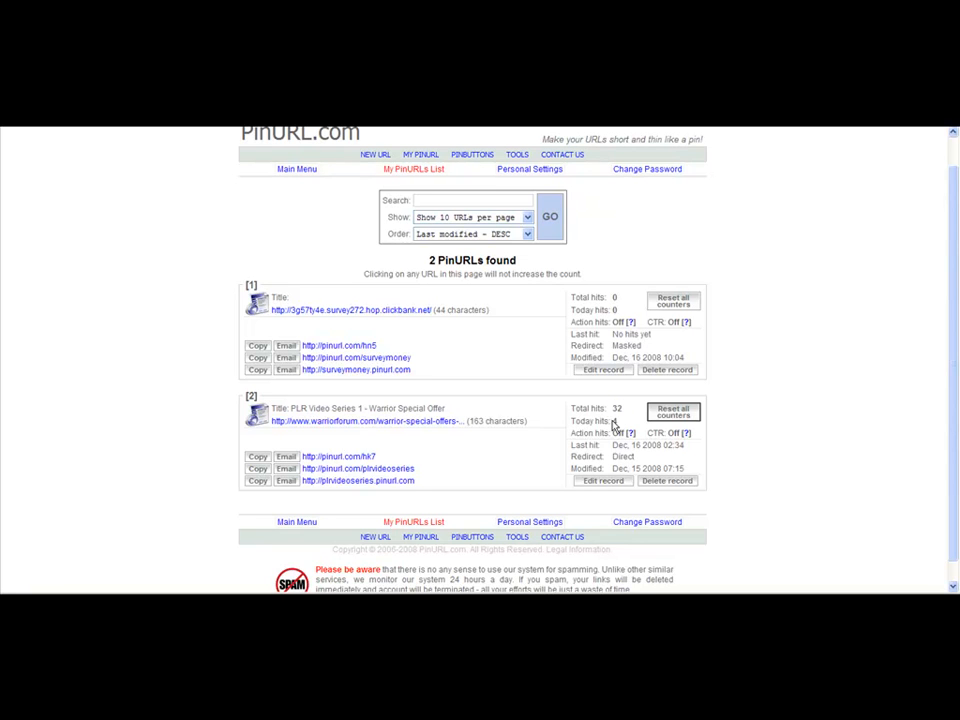
{"action": "double_click", "coordinate": [615, 421]}
{"action": "left_click", "coordinate": [615, 446]}
{"action": "double_click", "coordinate": [669, 446]}
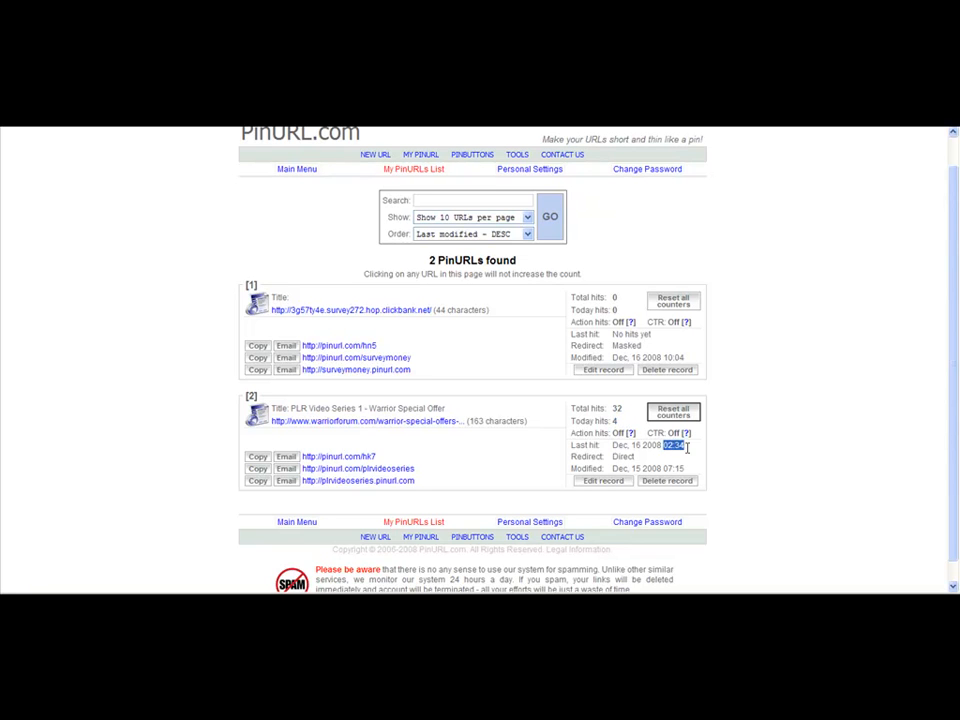
{"action": "left_click", "coordinate": [690, 455]}
Edit the surveymoney record, give it the title Make Money Taking Surveys, and save it
{"action": "scroll", "coordinate": [645, 452], "scroll_direction": "up", "scroll_amount": 1}
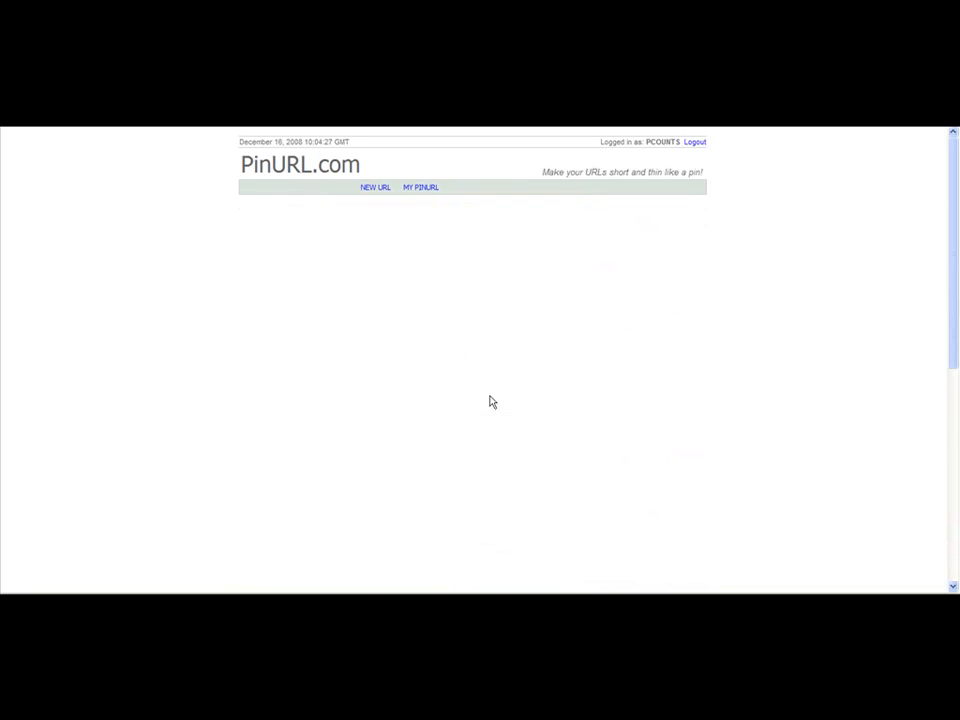
{"action": "left_click", "coordinate": [364, 268]}
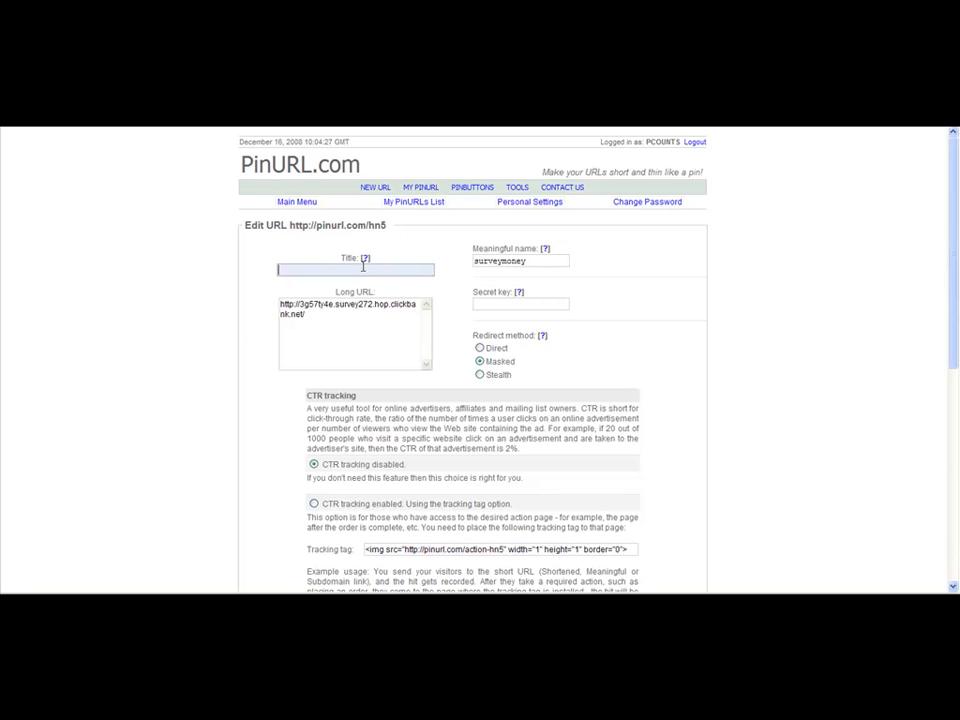
{"action": "type", "text": "Make Money Taking Surveys"}
{"action": "scroll", "coordinate": [470, 291], "scroll_direction": "down", "scroll_amount": 3}
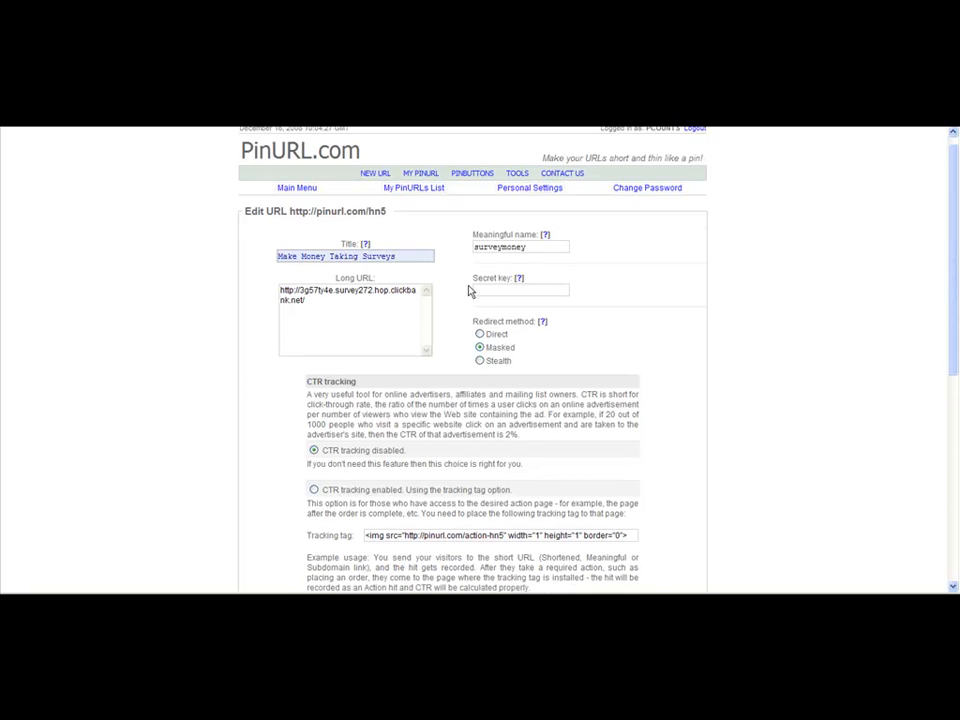
{"action": "scroll", "coordinate": [470, 291], "scroll_direction": "down", "scroll_amount": 5}
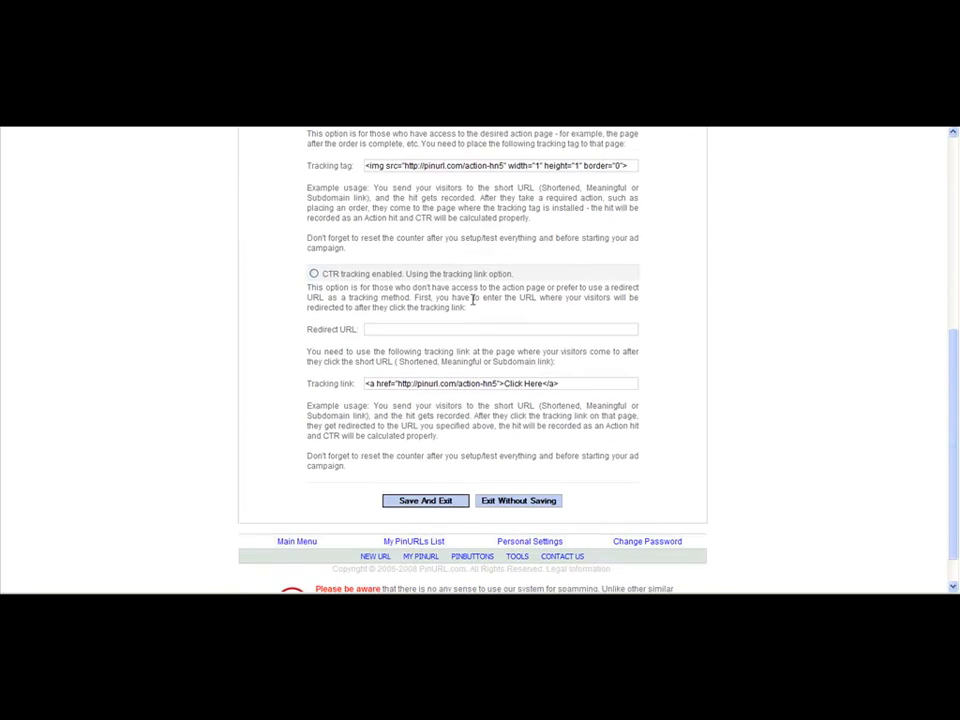
{"action": "left_click", "coordinate": [441, 501]}
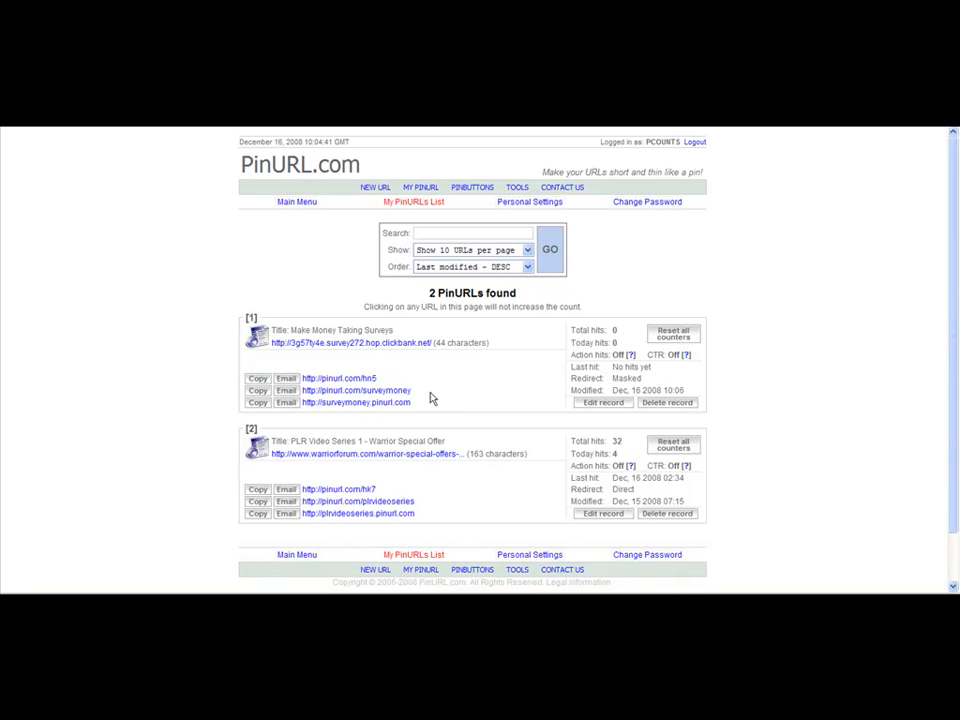
{"action": "left_click", "coordinate": [259, 390]}
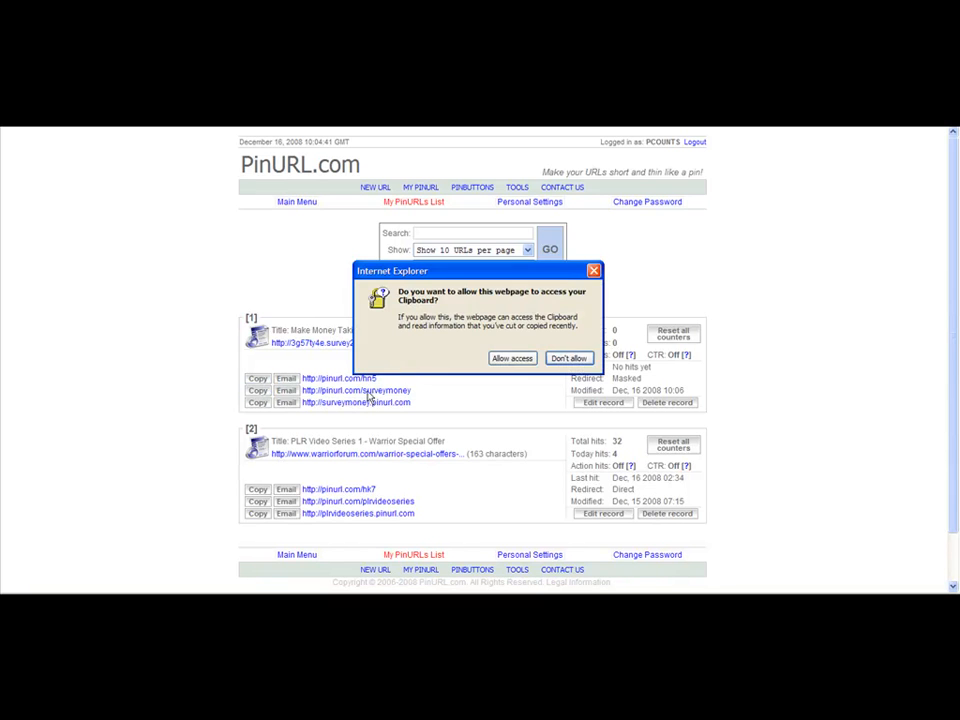
{"action": "left_click", "coordinate": [511, 361]}
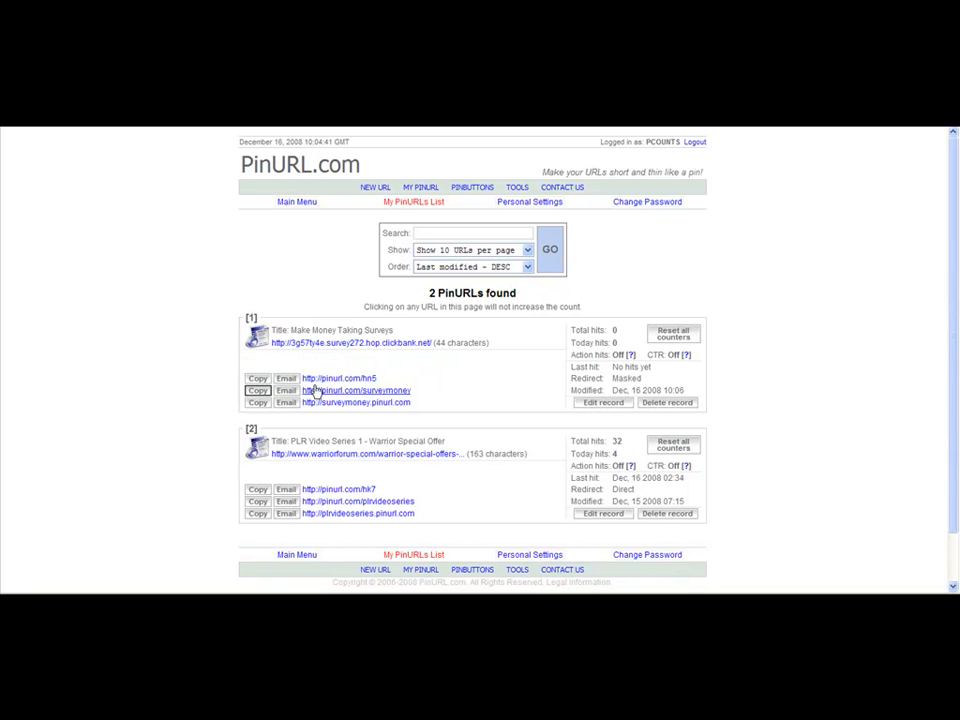
{"action": "left_click", "coordinate": [258, 390]}
{"action": "left_click_drag", "start_coordinate": [419, 396], "coordinate": [301, 391]}
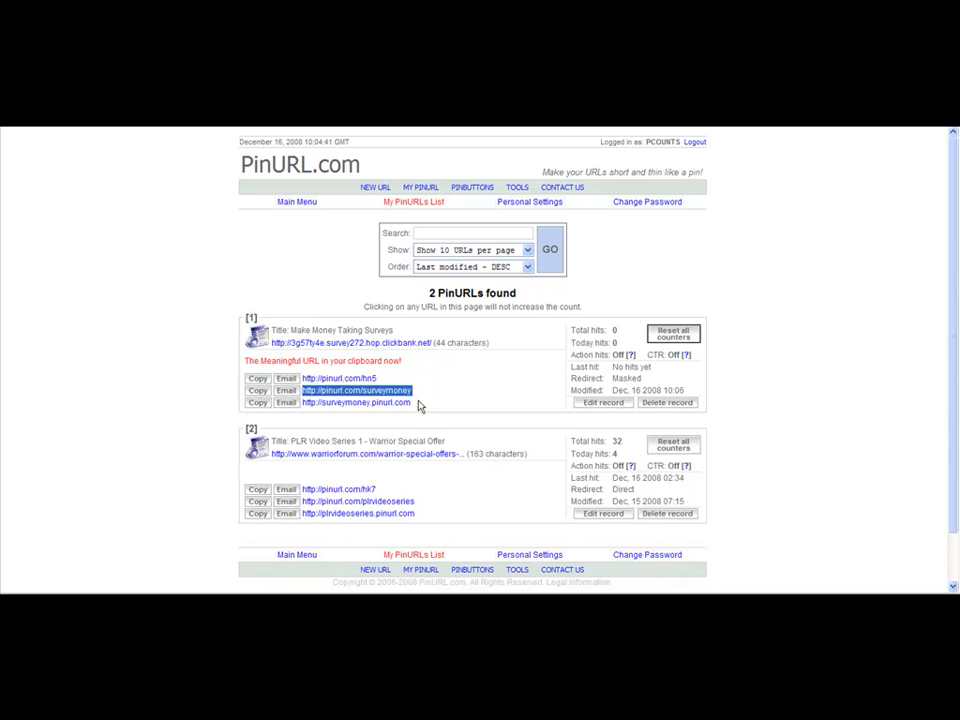
{"action": "left_click", "coordinate": [418, 400]}
{"action": "left_click_drag", "start_coordinate": [414, 407], "coordinate": [306, 403]}
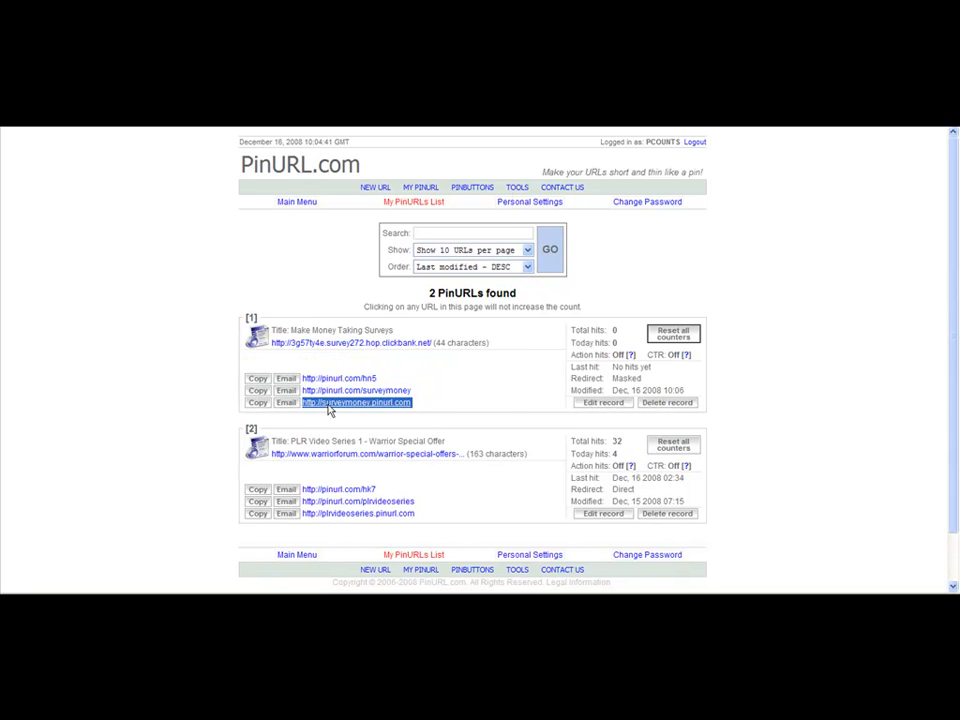
{"action": "right_click", "coordinate": [329, 407]}
{"action": "left_click", "coordinate": [383, 225]}
{"action": "left_click", "coordinate": [259, 403]}
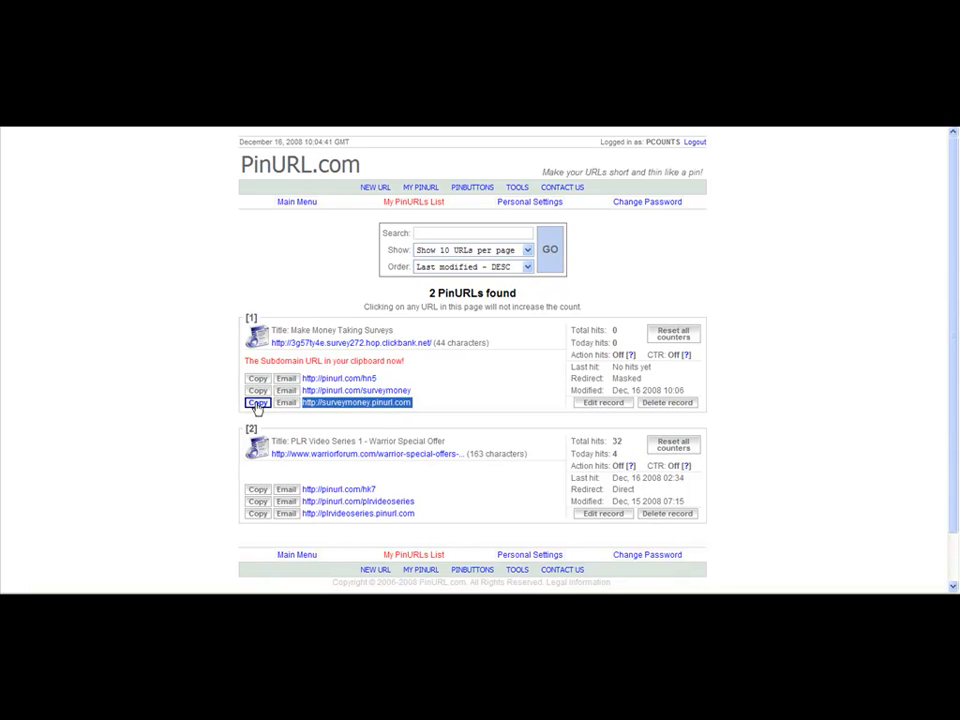
{"action": "right_click", "coordinate": [386, 408]}
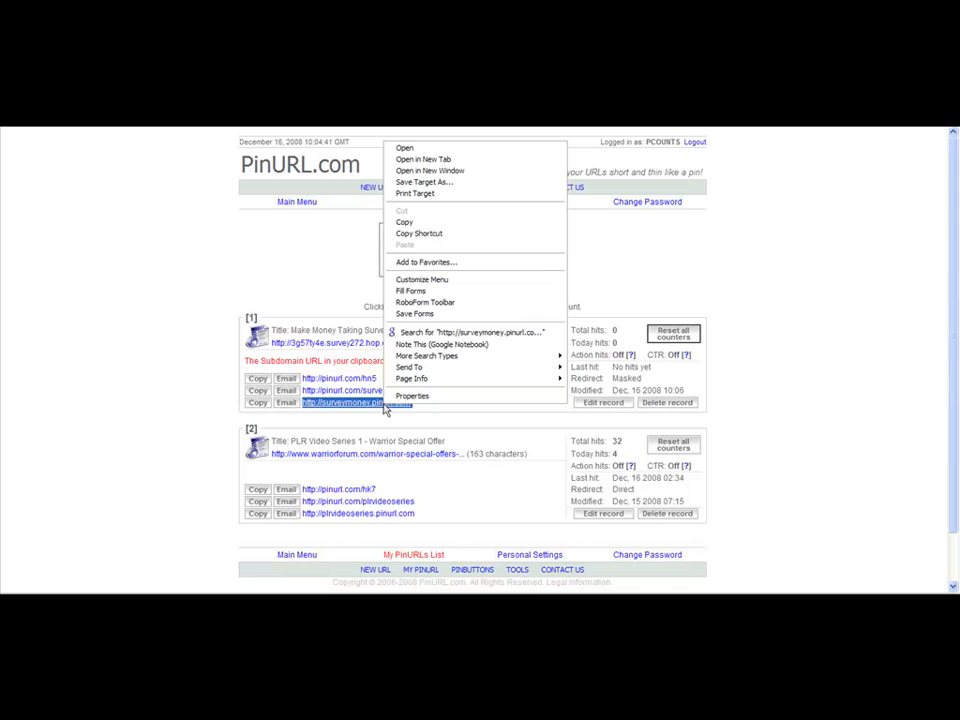
{"action": "left_click", "coordinate": [422, 222]}
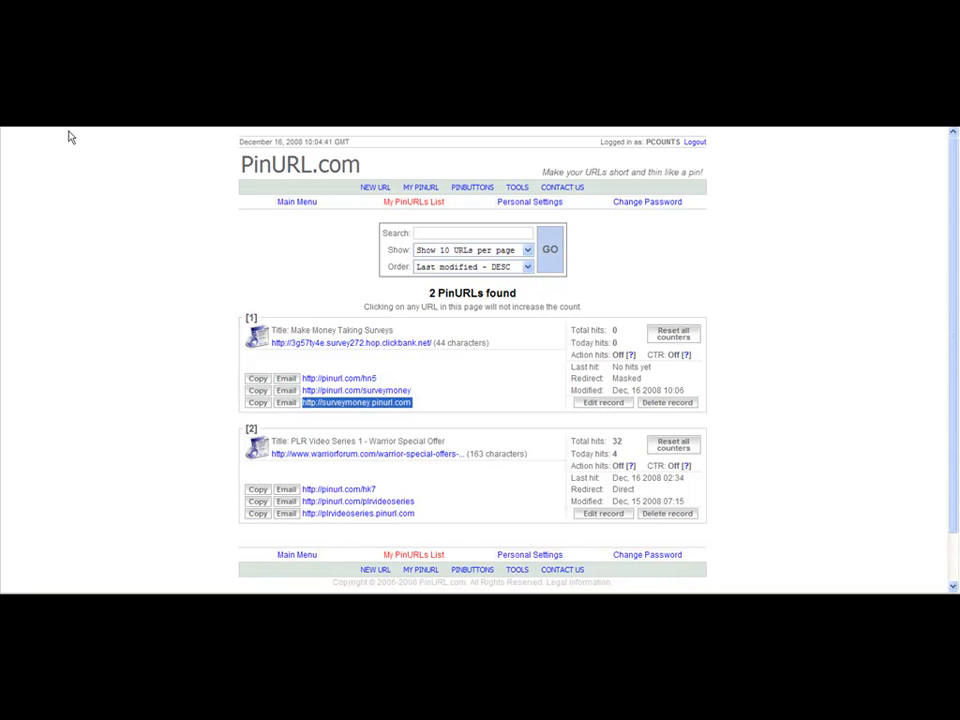
{"action": "key", "text": "ctrl+t"}
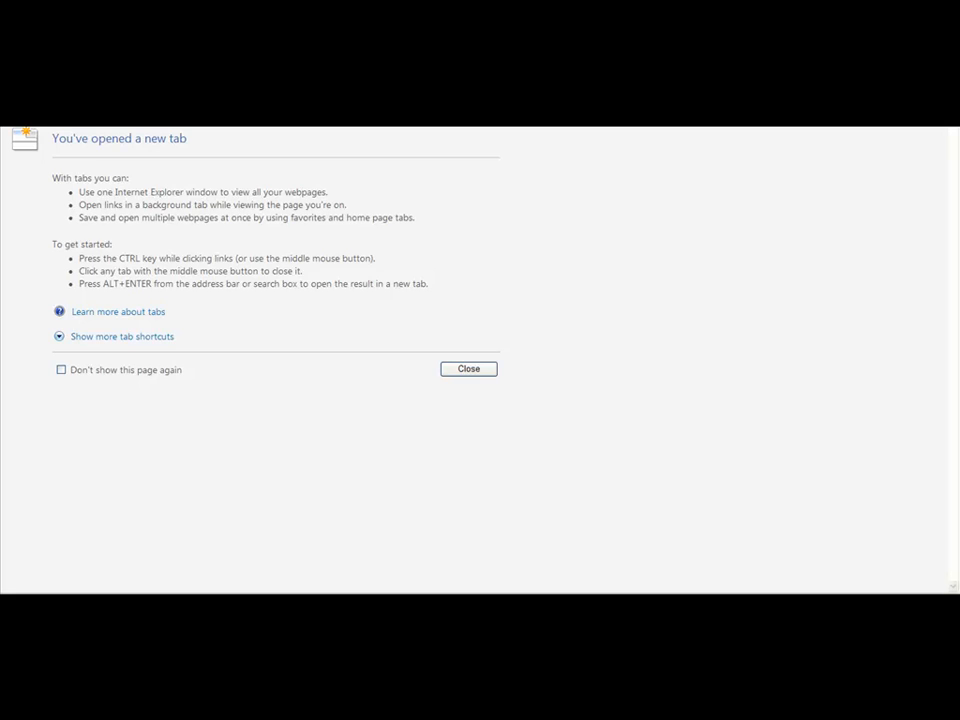
{"action": "key", "text": "F11"}
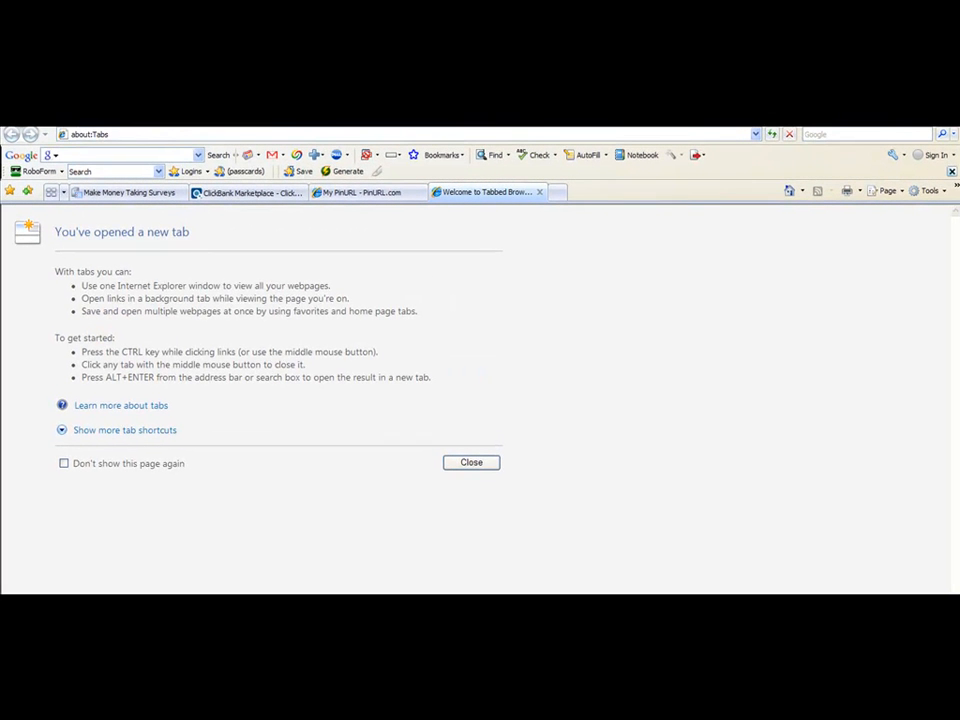
{"action": "left_click", "coordinate": [103, 133]}
{"action": "right_click", "coordinate": [113, 135]}
{"action": "left_click", "coordinate": [145, 181]}
{"action": "key", "text": "Return"}
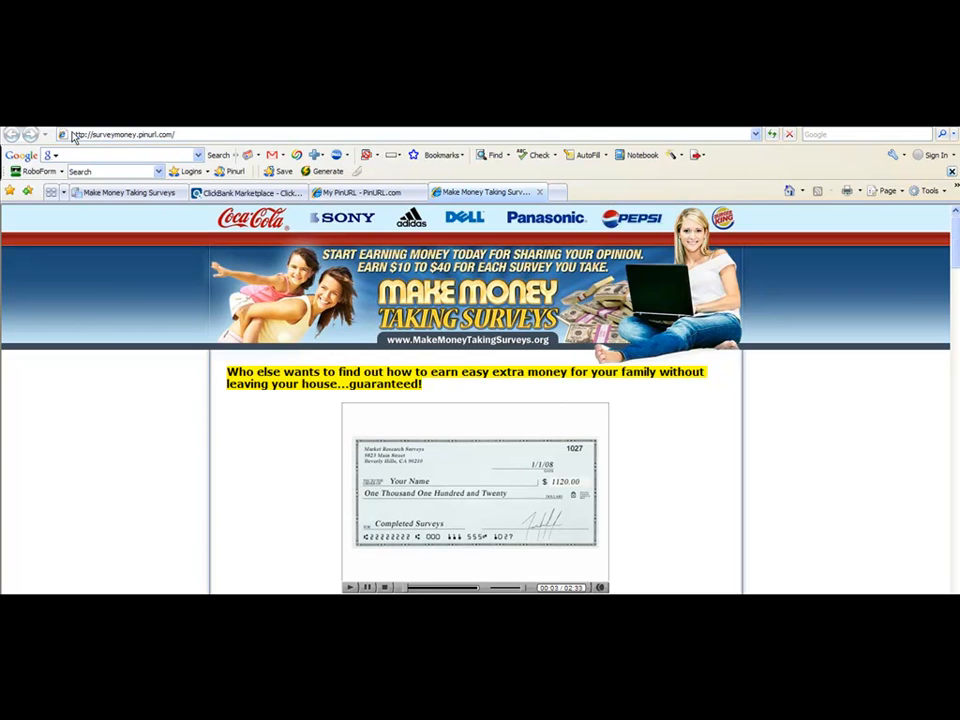
{"action": "left_click", "coordinate": [205, 133]}
{"action": "left_click", "coordinate": [207, 132]}
Return to the My PinURLs list and compare its short links with the original hoplink in the ClickBank Promote Products window
{"action": "left_click", "coordinate": [392, 201]}
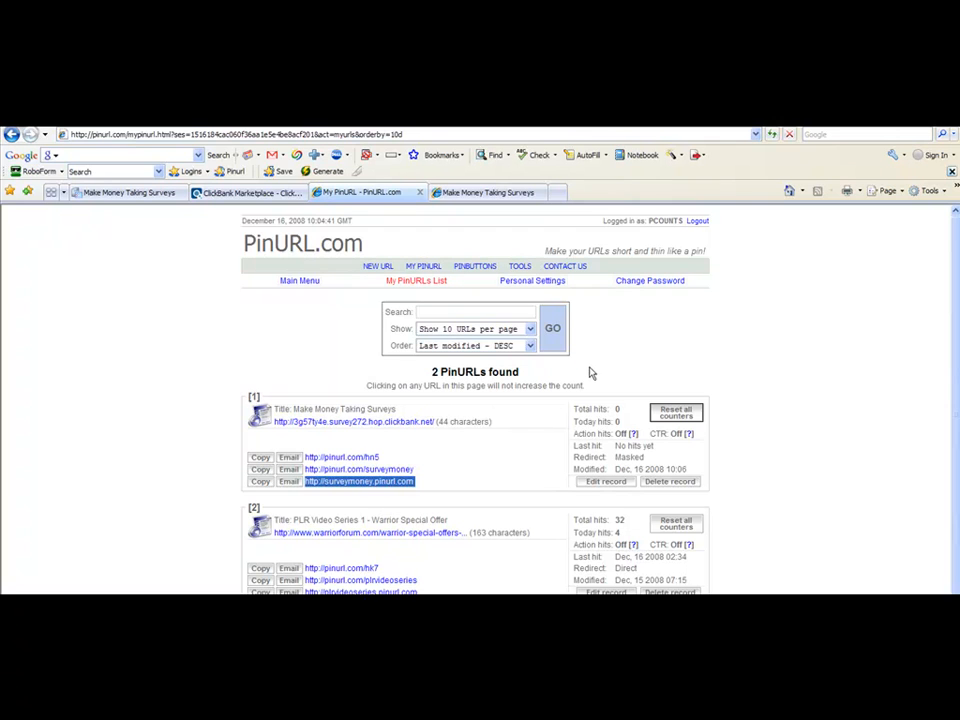
{"action": "left_click", "coordinate": [458, 484]}
{"action": "left_click", "coordinate": [261, 483]}
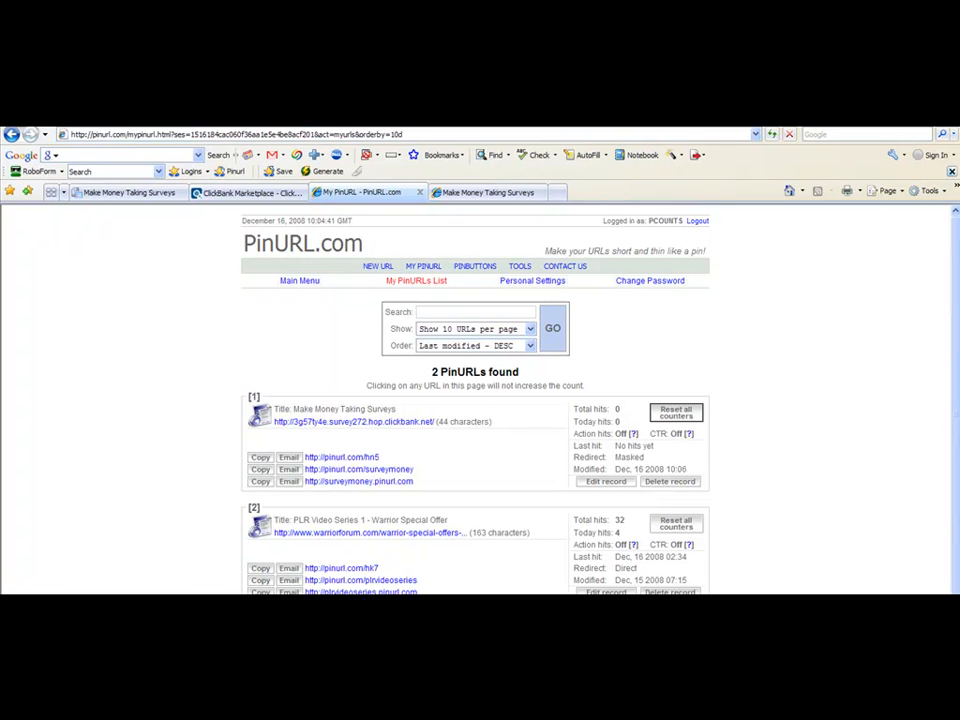
{"action": "left_click", "coordinate": [370, 592]}
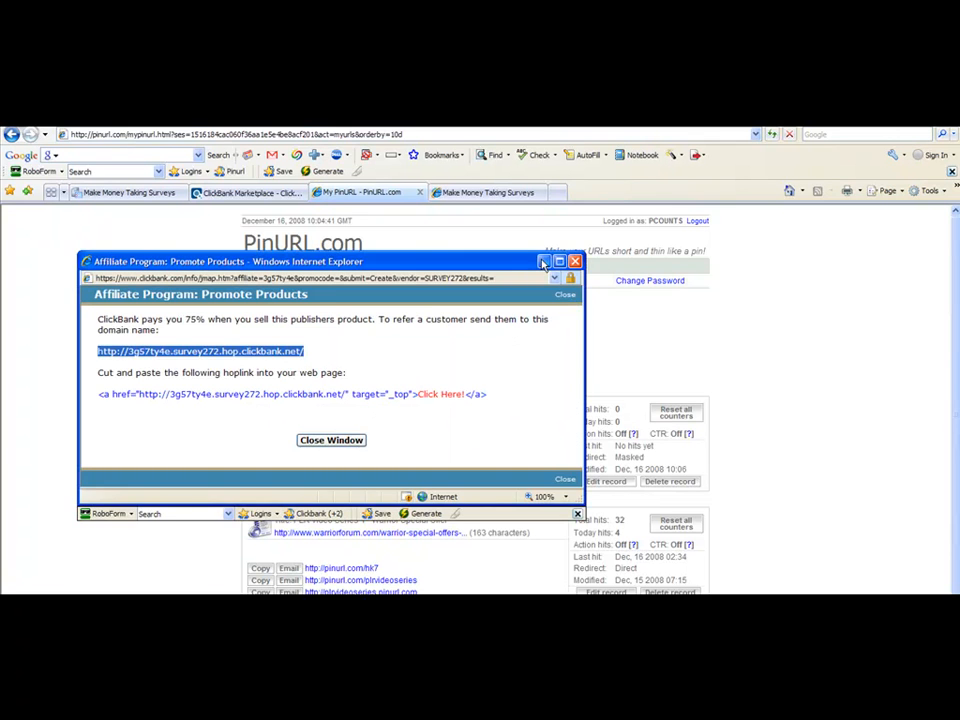
{"action": "left_click", "coordinate": [543, 263]}
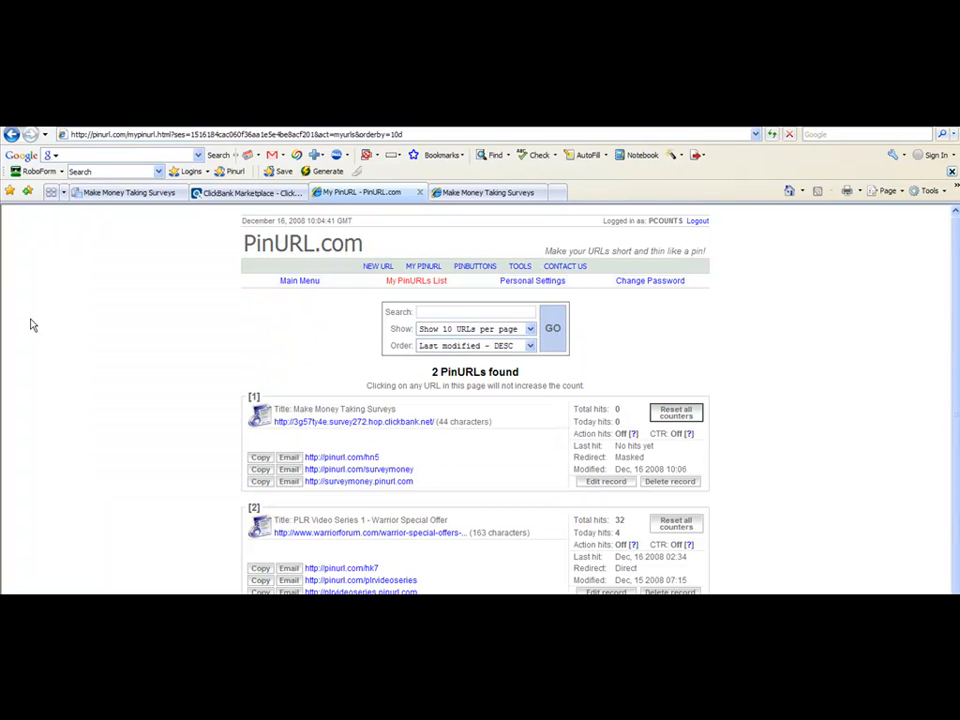
Refresh the PinURLs list in full-screen view and check the hit counts of the Make Money Taking Surveys record
{"action": "key", "text": "F11"}
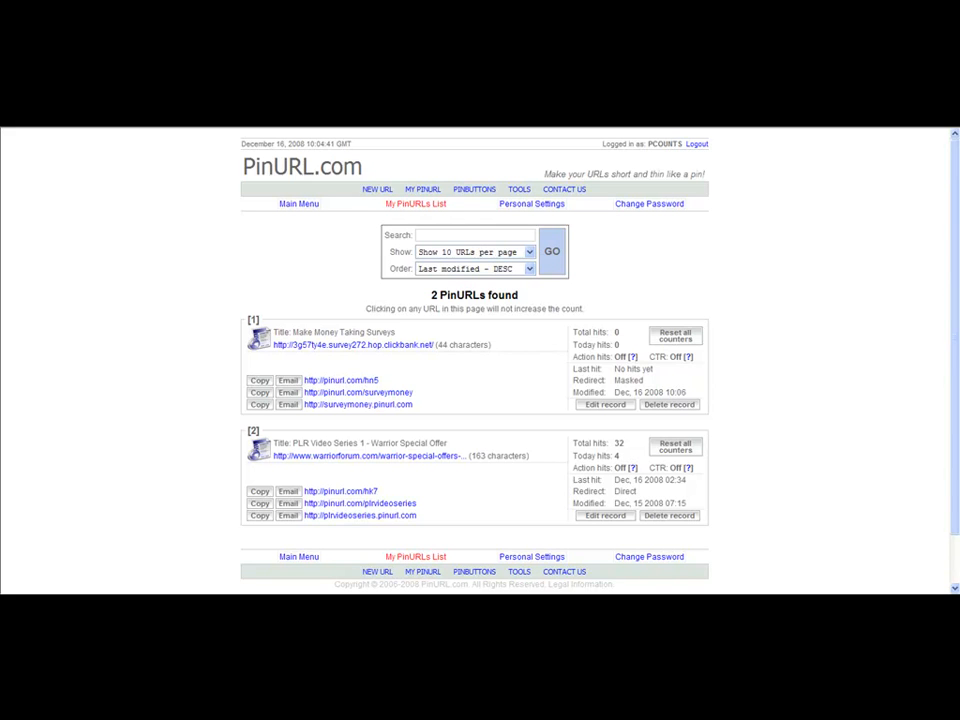
{"action": "key", "text": "F5"}
{"action": "left_click_drag", "start_coordinate": [617, 332], "coordinate": [621, 343]}
{"action": "left_click", "coordinate": [645, 344]}
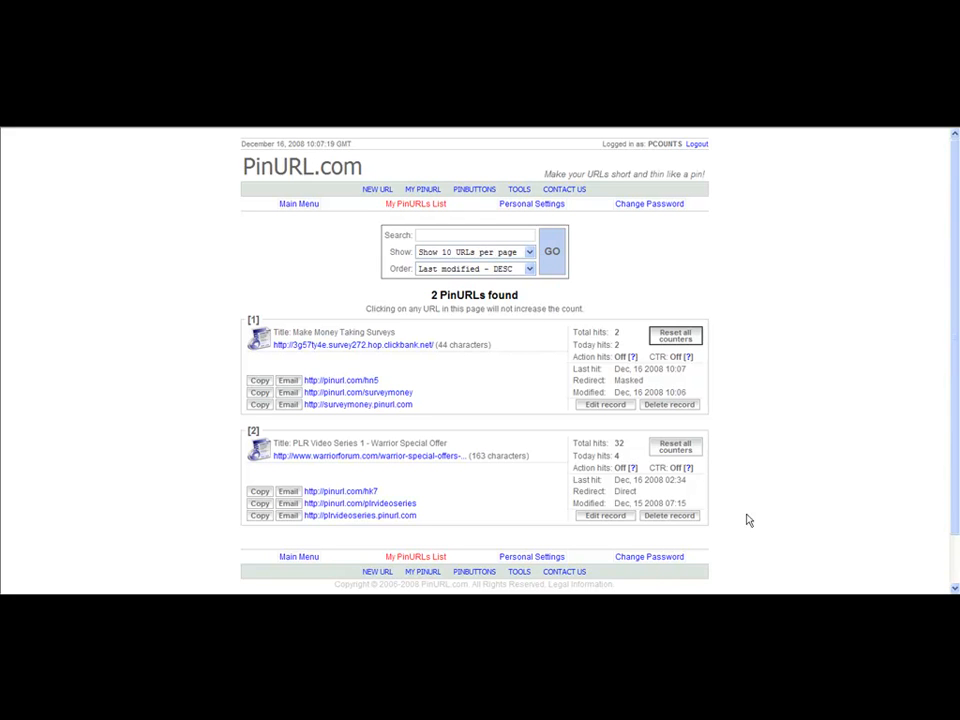
{"action": "key", "text": "F10"}
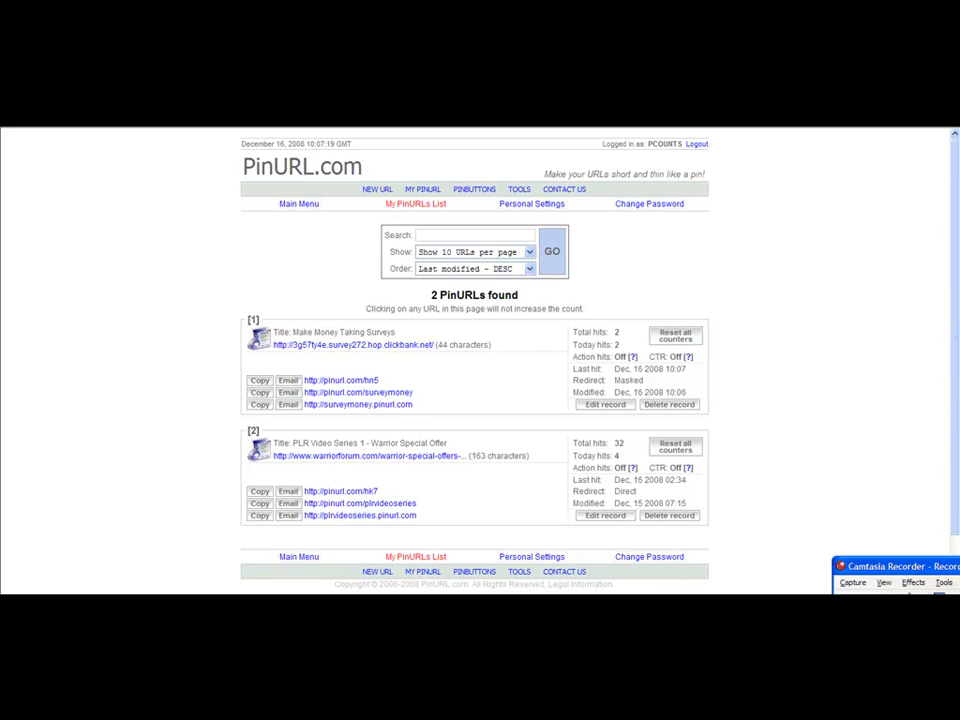